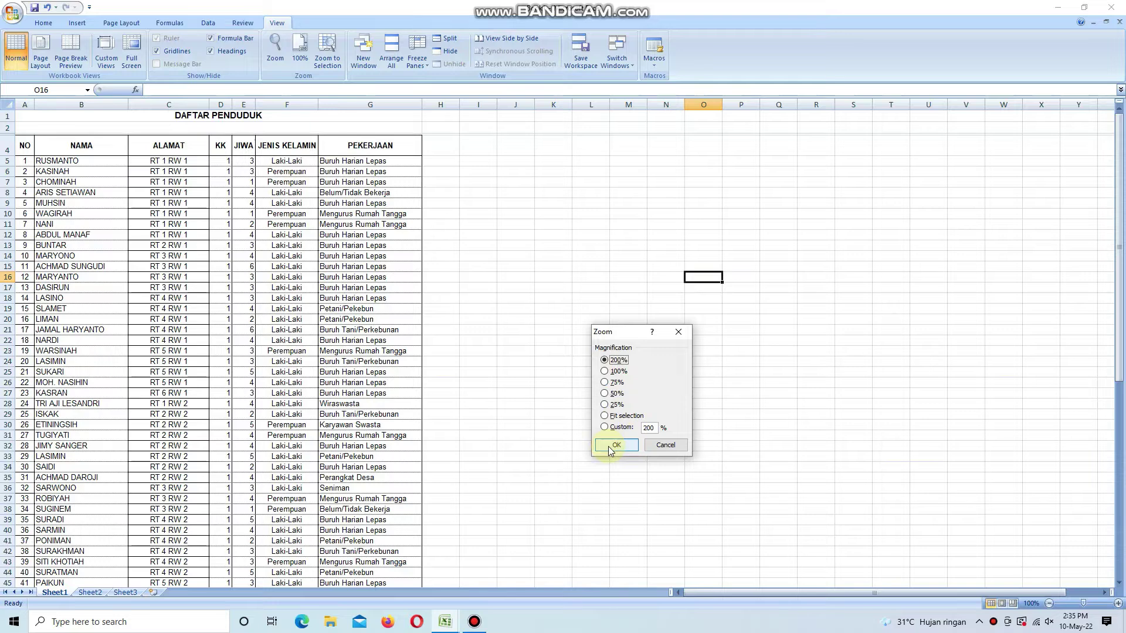
- Set the worksheet zoom to 200% and bring the resident list's title and first columns into view
{"action": "left_click", "coordinate": [610, 450]}
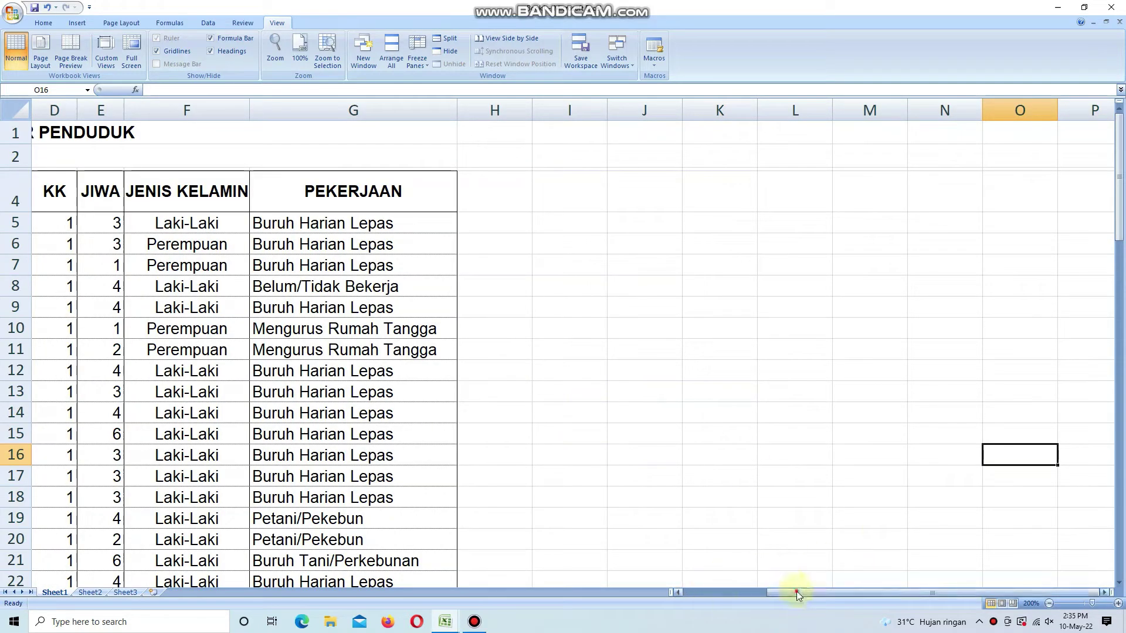
{"action": "left_click_drag", "start_coordinate": [797, 593], "coordinate": [707, 590]}
{"action": "left_click", "coordinate": [486, 135]}
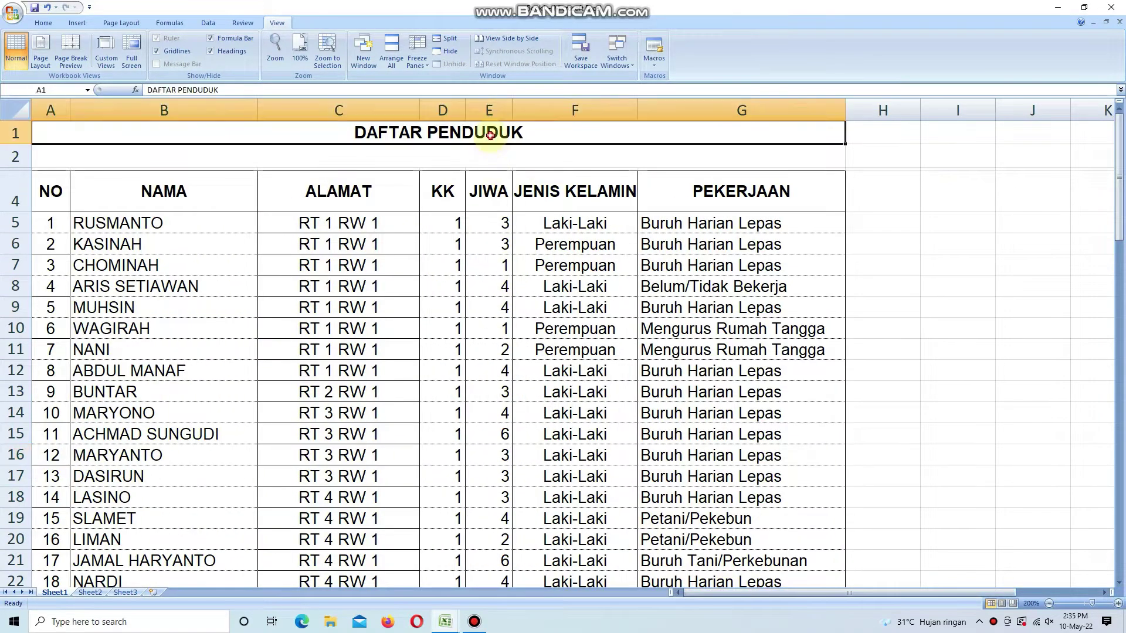
- Fill the header row of the resident list, A4:G4, with yellow
{"action": "left_click_drag", "start_coordinate": [47, 189], "coordinate": [678, 187]}
{"action": "left_click", "coordinate": [43, 23]}
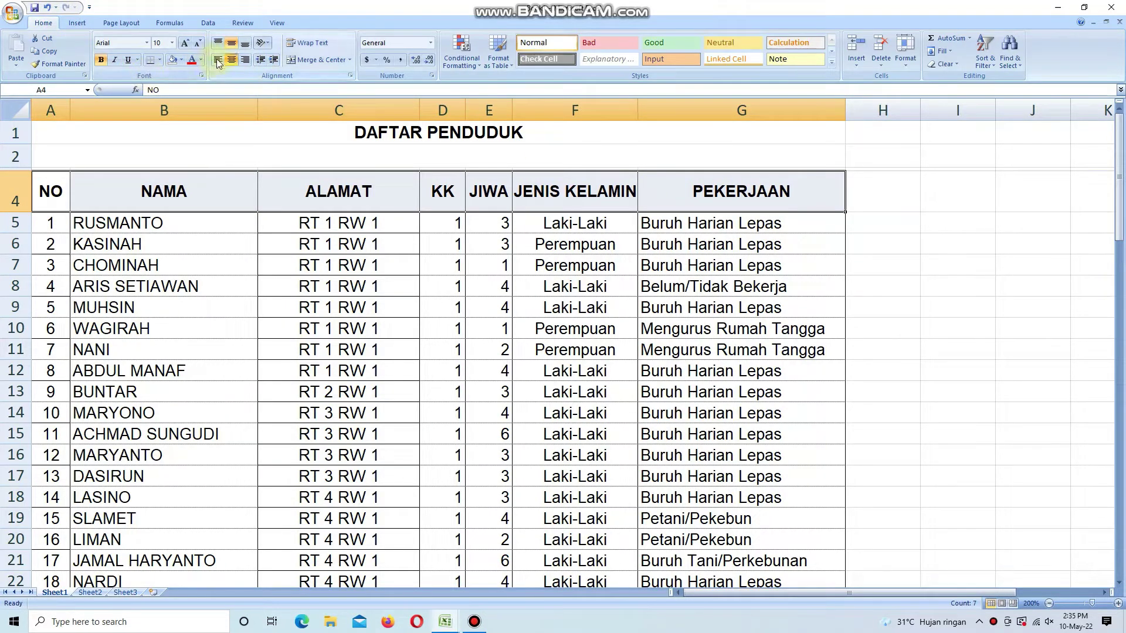
{"action": "left_click", "coordinate": [181, 60]}
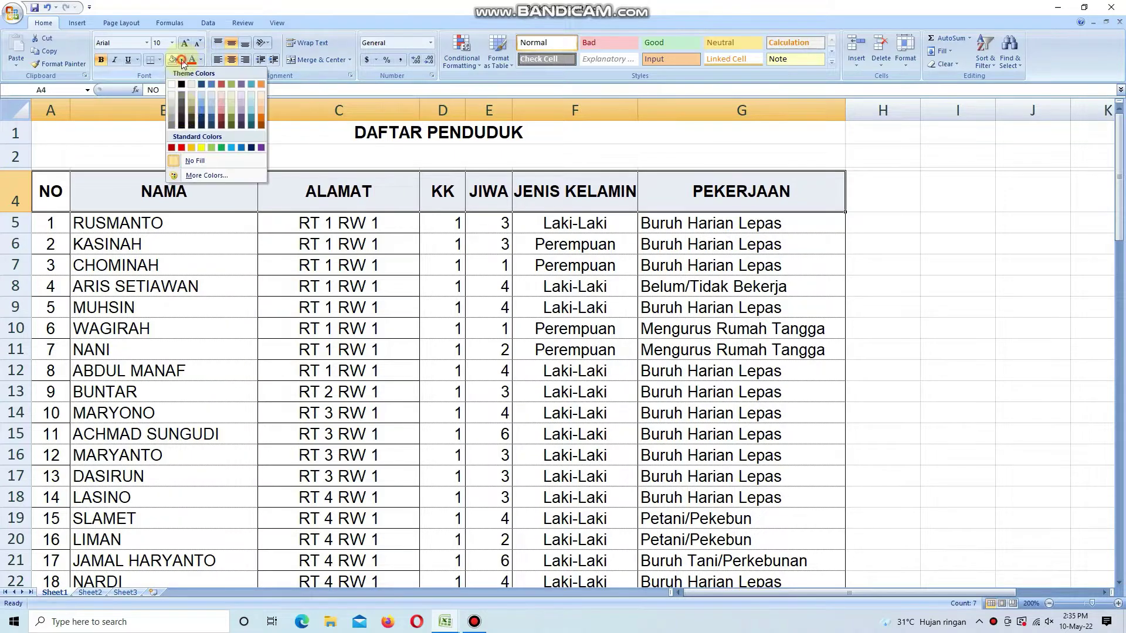
{"action": "left_click", "coordinate": [202, 148]}
{"action": "left_click", "coordinate": [264, 222]}
- Check the cell border settings of the data rows A5:G62 and accept them as they are
{"action": "left_click_drag", "start_coordinate": [50, 223], "coordinate": [744, 548]}
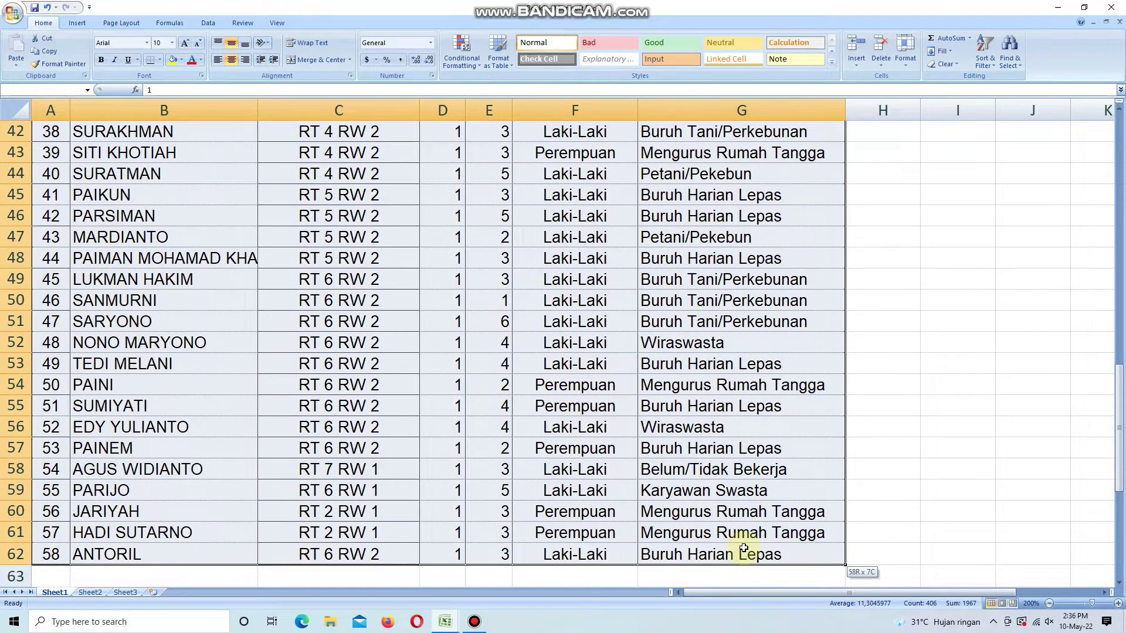
{"action": "right_click", "coordinate": [751, 522]}
{"action": "left_click", "coordinate": [779, 476]}
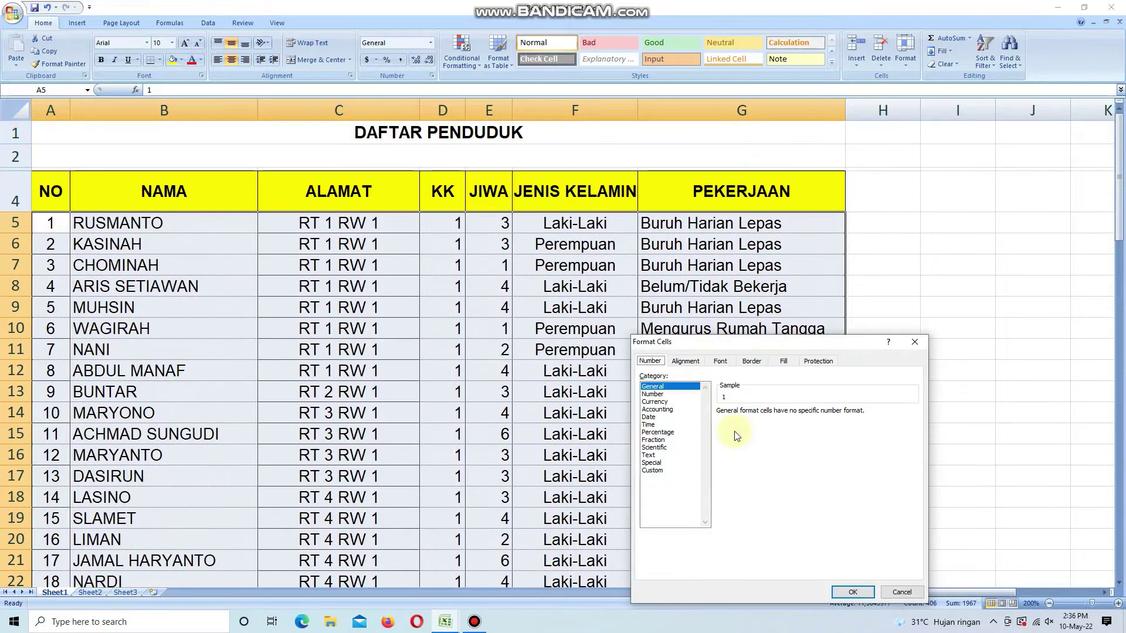
{"action": "left_click", "coordinate": [751, 360]}
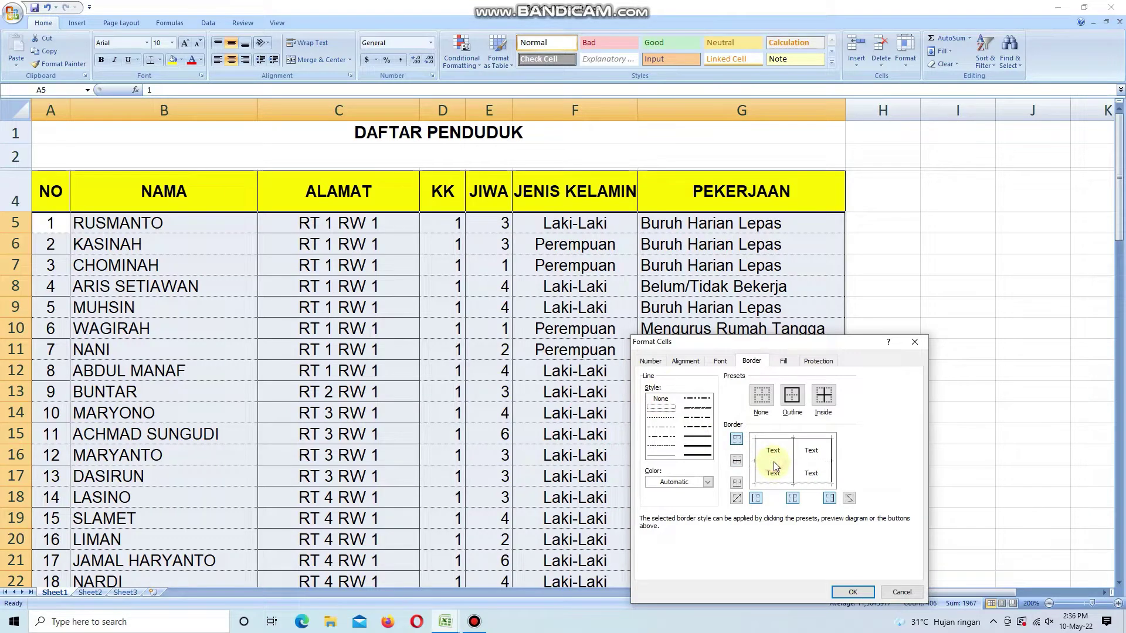
{"action": "left_click", "coordinate": [840, 596]}
{"action": "left_click", "coordinate": [850, 493]}
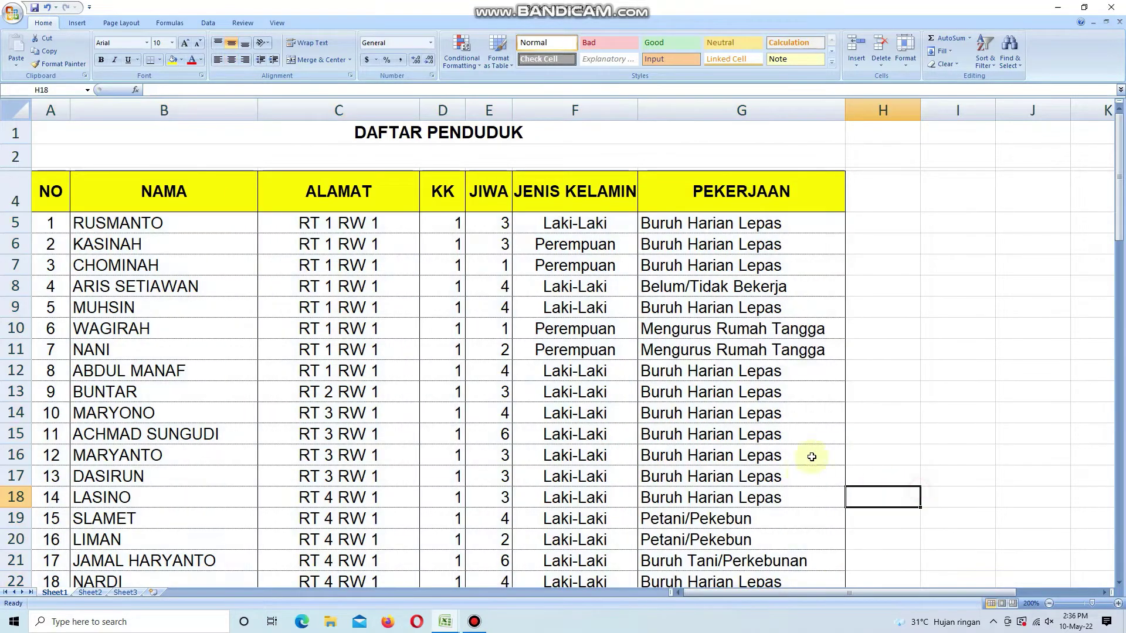
{"action": "left_click", "coordinate": [941, 355]}
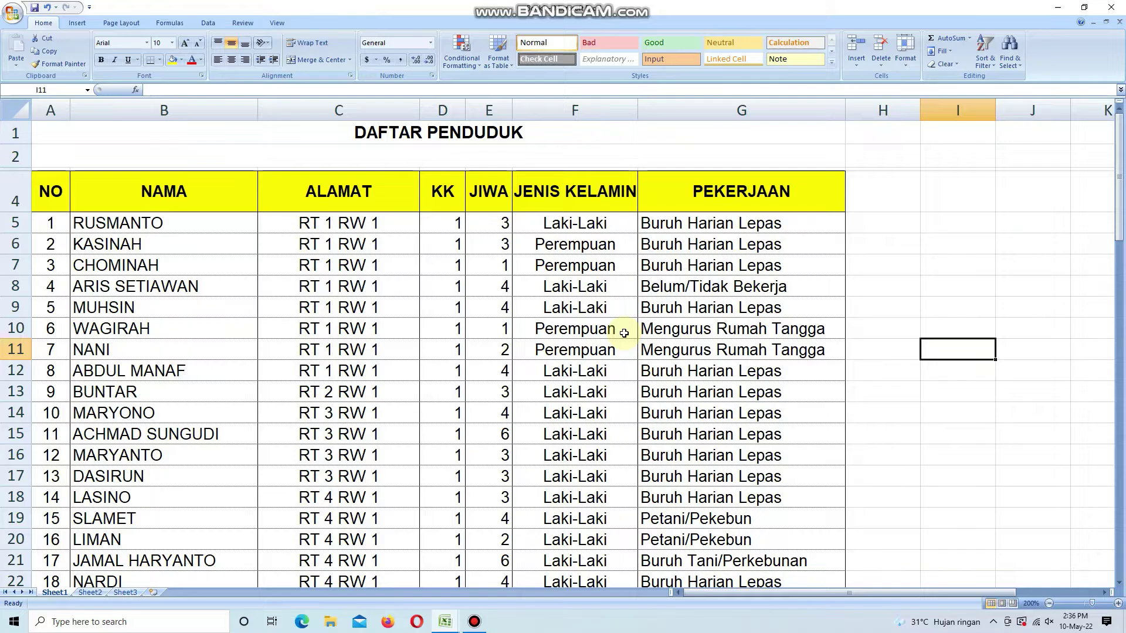
{"action": "scroll", "coordinate": [624, 333], "scroll_direction": "down", "scroll_amount": 8}
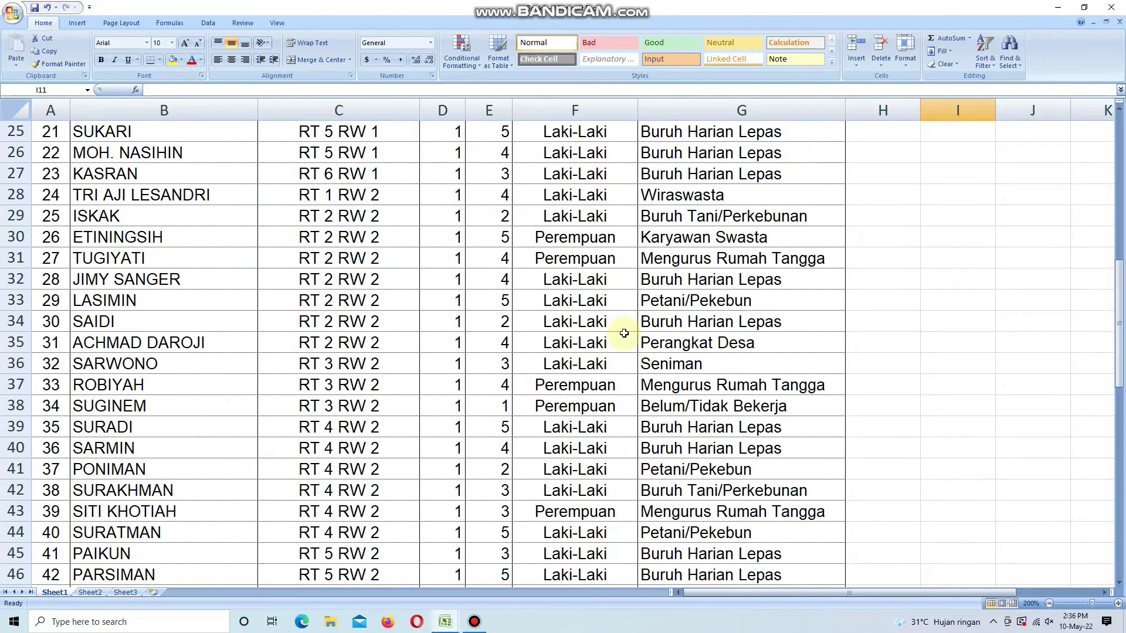
{"action": "scroll", "coordinate": [624, 333], "scroll_direction": "down", "scroll_amount": 7}
{"action": "scroll", "coordinate": [624, 333], "scroll_direction": "up", "scroll_amount": 8}
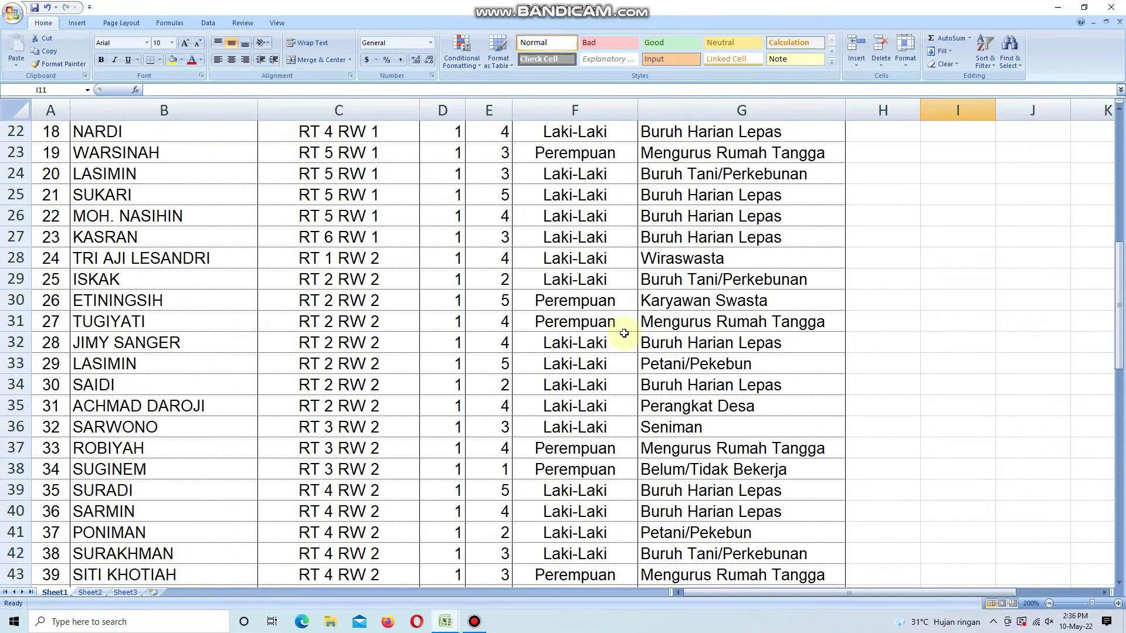
{"action": "scroll", "coordinate": [624, 333], "scroll_direction": "up", "scroll_amount": 7}
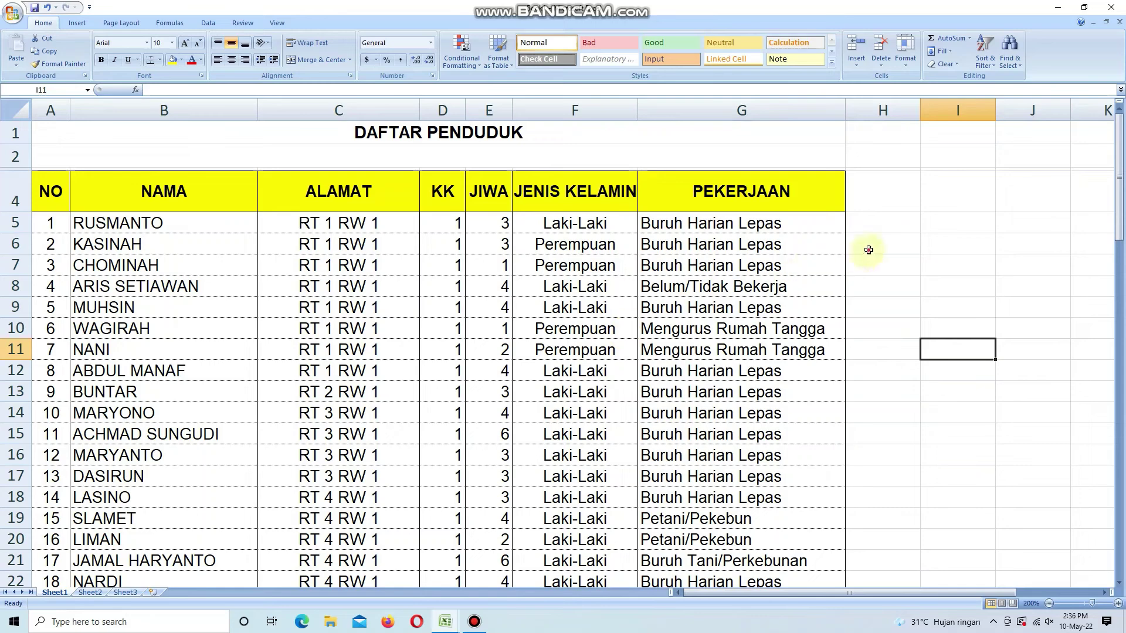
{"action": "left_click", "coordinate": [869, 250]}
- Create a PivotTable on a new worksheet from the full resident list, range A4:G62 of Sheet1 including its headers
{"action": "left_click_drag", "start_coordinate": [51, 194], "coordinate": [720, 595]}
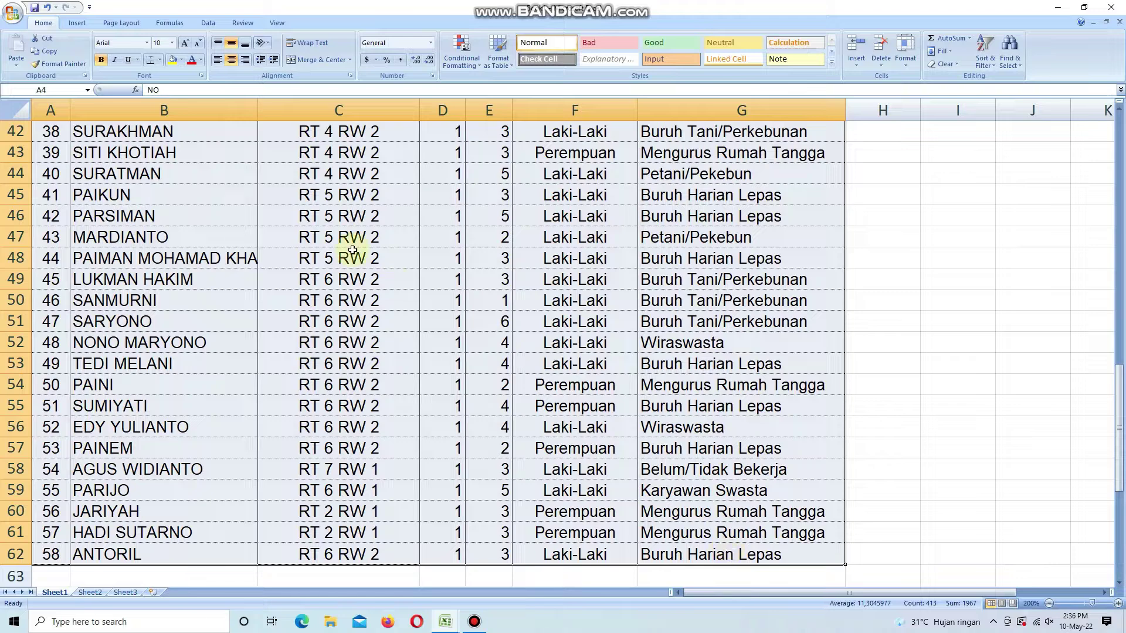
{"action": "left_click", "coordinate": [81, 24]}
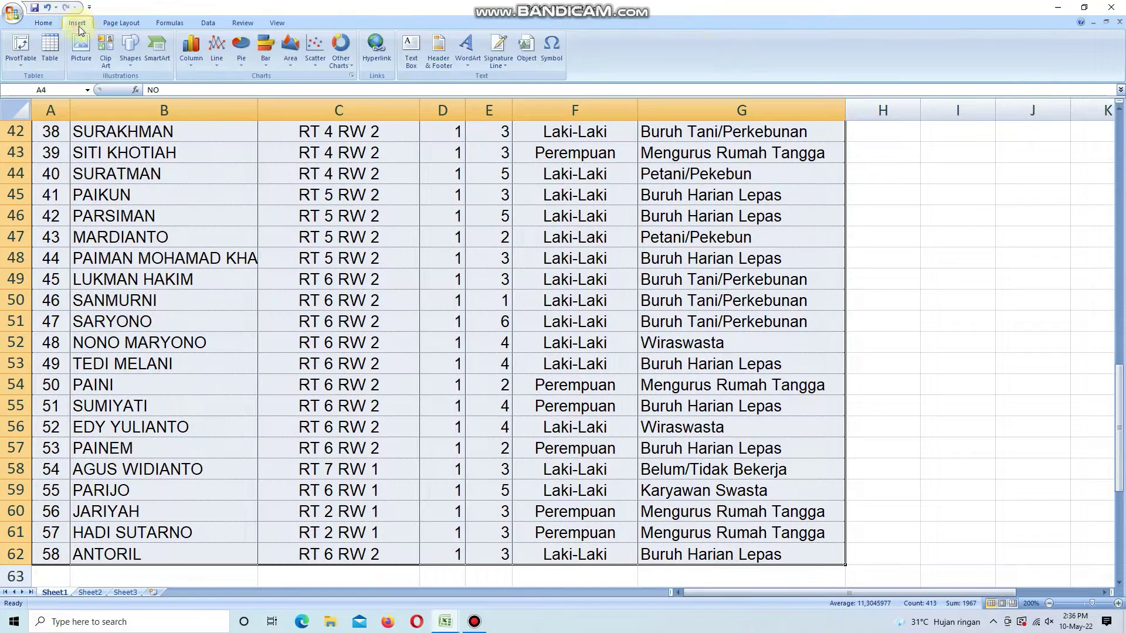
{"action": "left_click", "coordinate": [19, 47]}
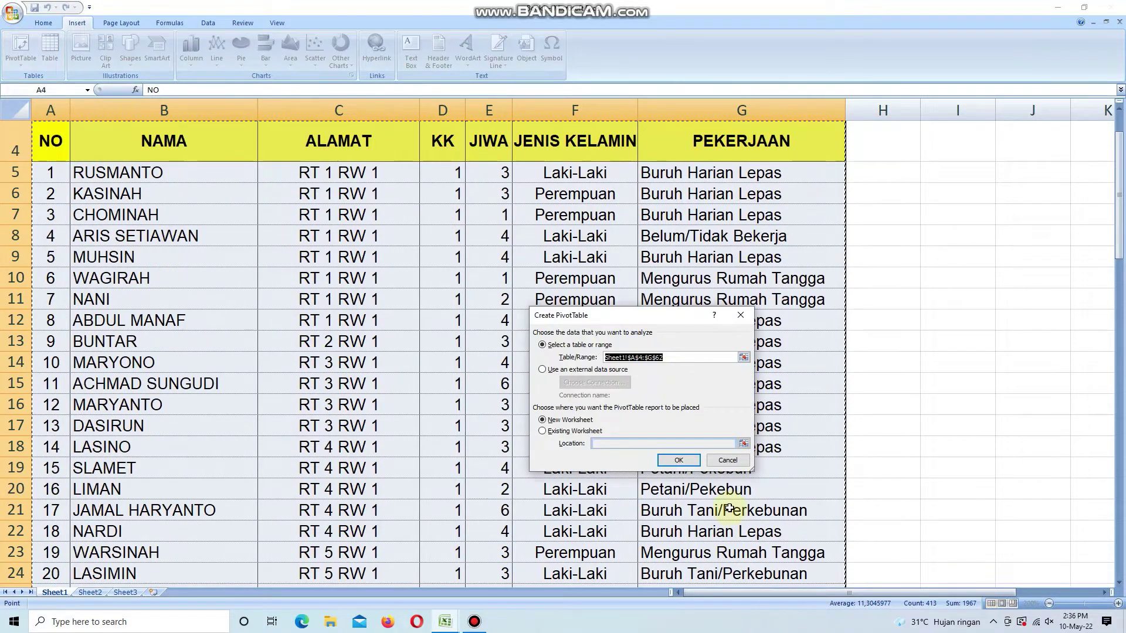
{"action": "left_click", "coordinate": [679, 462]}
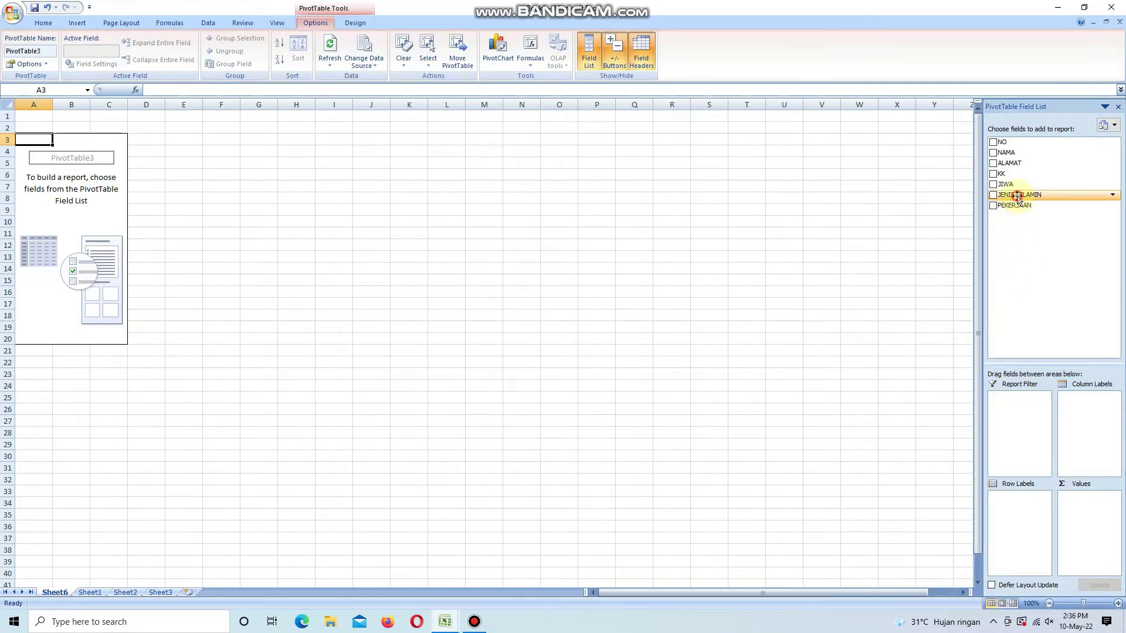
- Build a gender count in the PivotTable using JENIS KELAMIN as both the value and the row label
{"action": "left_click_drag", "start_coordinate": [1018, 198], "coordinate": [1089, 506]}
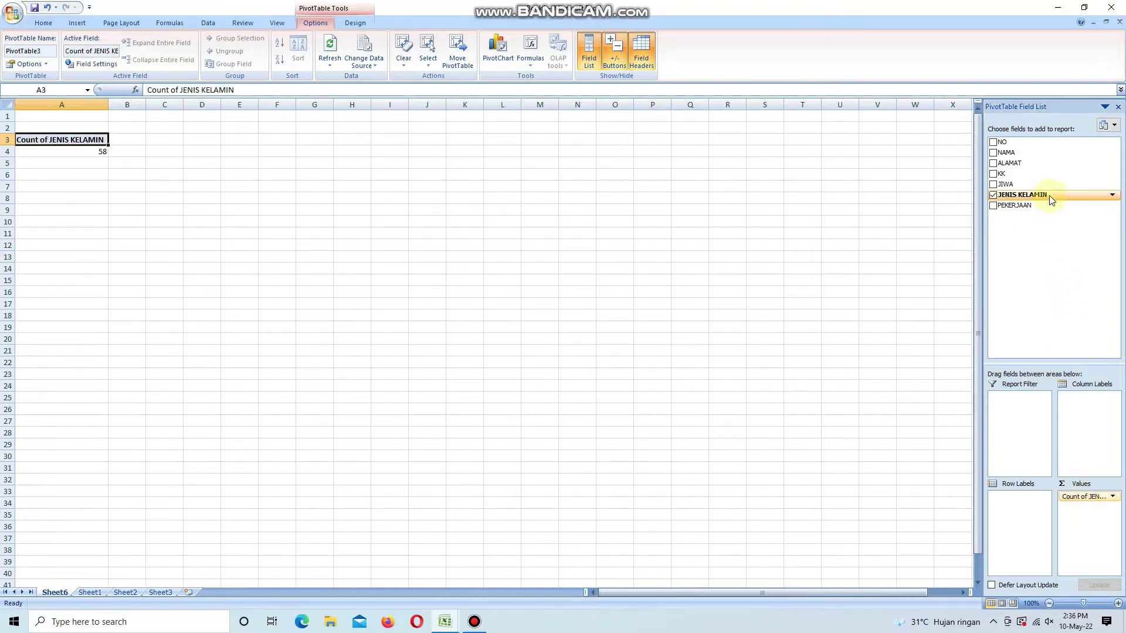
{"action": "left_click_drag", "start_coordinate": [1050, 196], "coordinate": [1020, 503]}
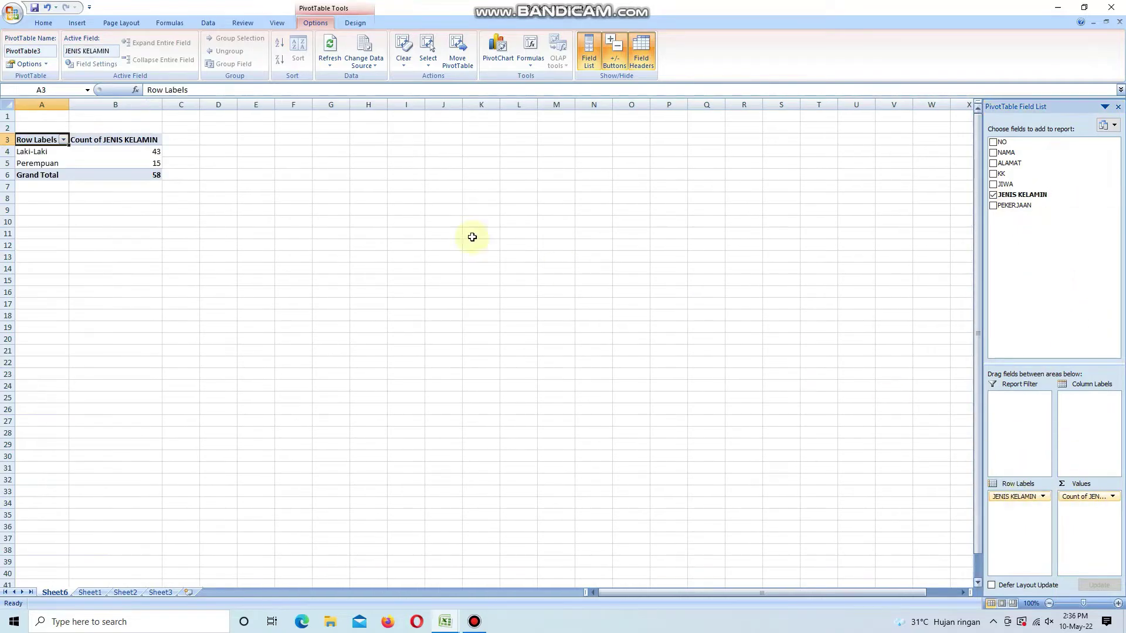
- Set the zoom of the PivotTable worksheet to 200%
{"action": "left_click", "coordinate": [276, 23]}
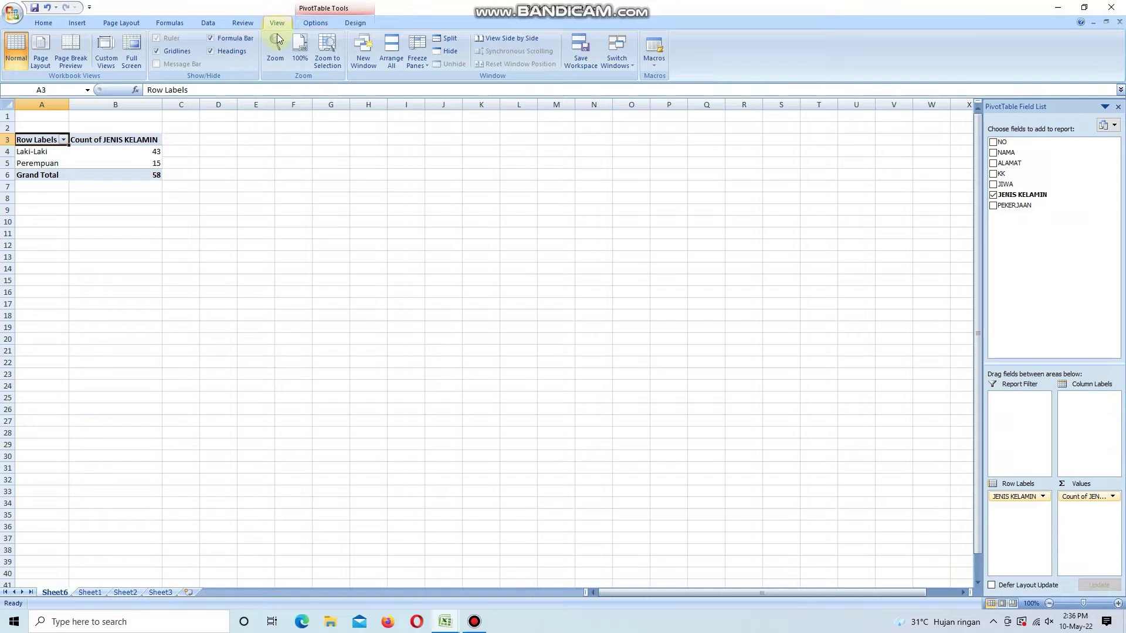
{"action": "left_click", "coordinate": [277, 42]}
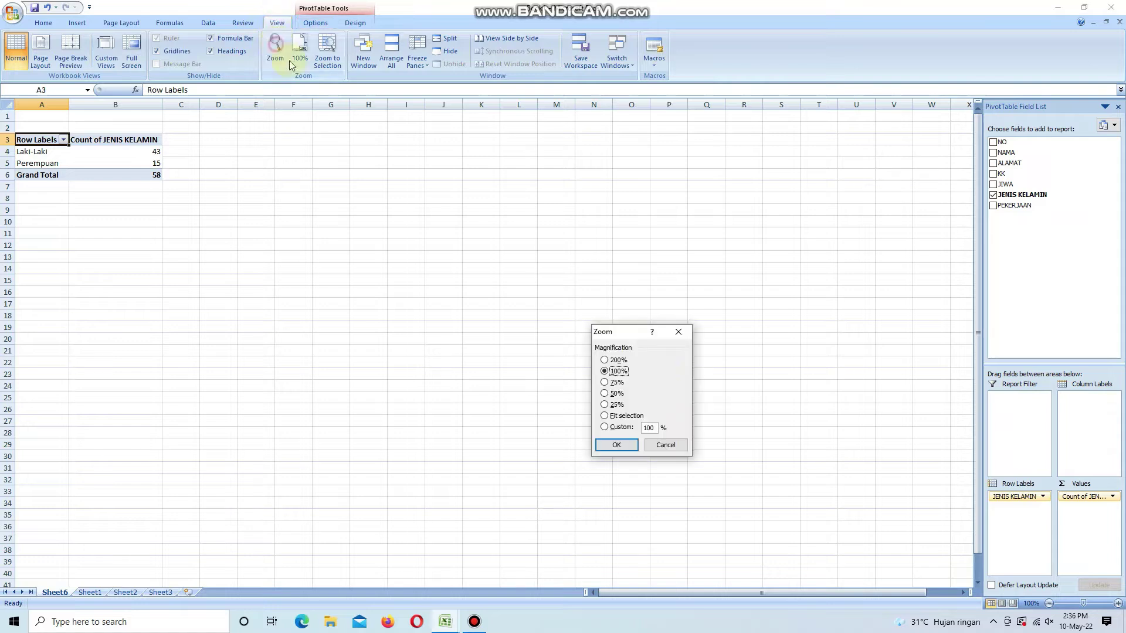
{"action": "left_click", "coordinate": [614, 445]}
{"action": "left_click", "coordinate": [482, 271]}
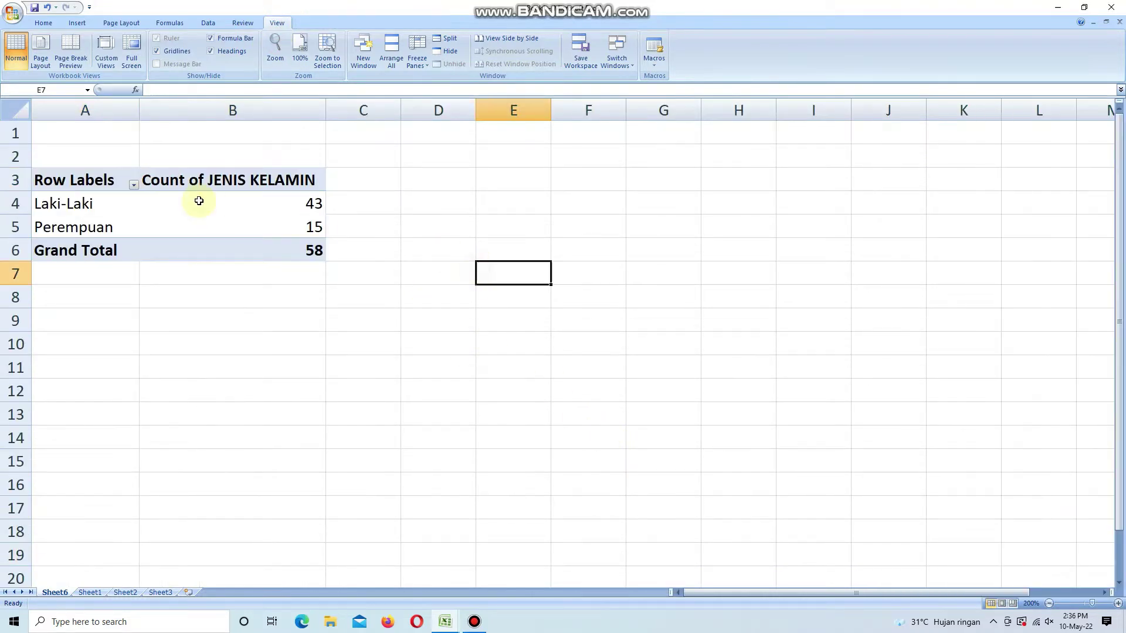
- Replace the JENIS KELAMIN row label with ALAMAT, and swap that for PEKERJAAN, keeping the JENIS KELAMIN count
{"action": "left_click", "coordinate": [88, 209]}
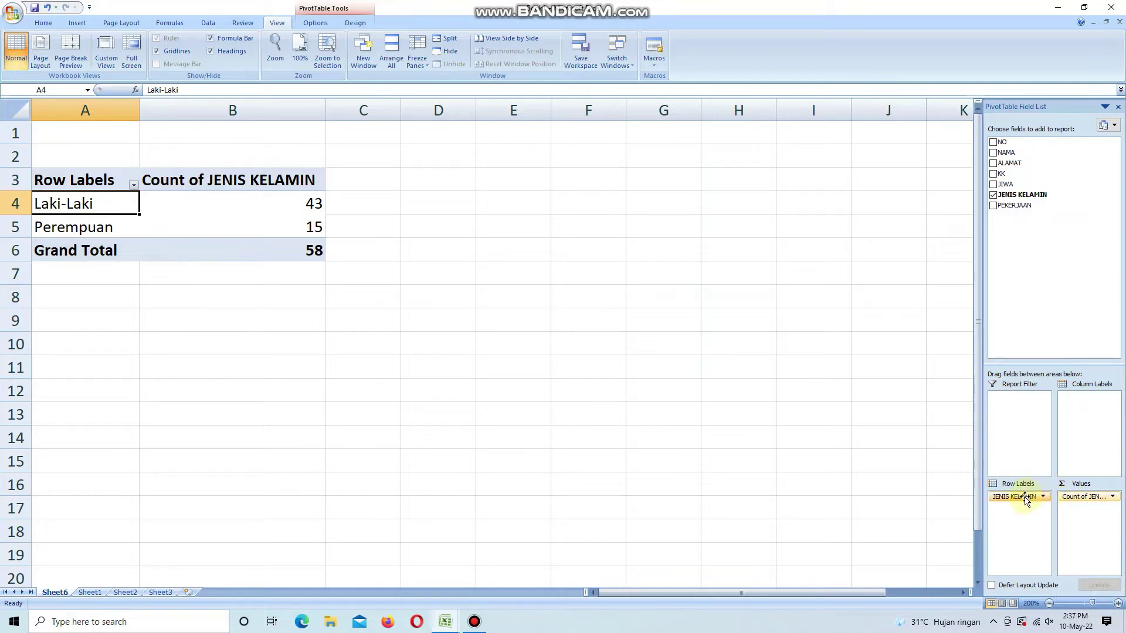
{"action": "left_click_drag", "start_coordinate": [1025, 498], "coordinate": [1037, 313]}
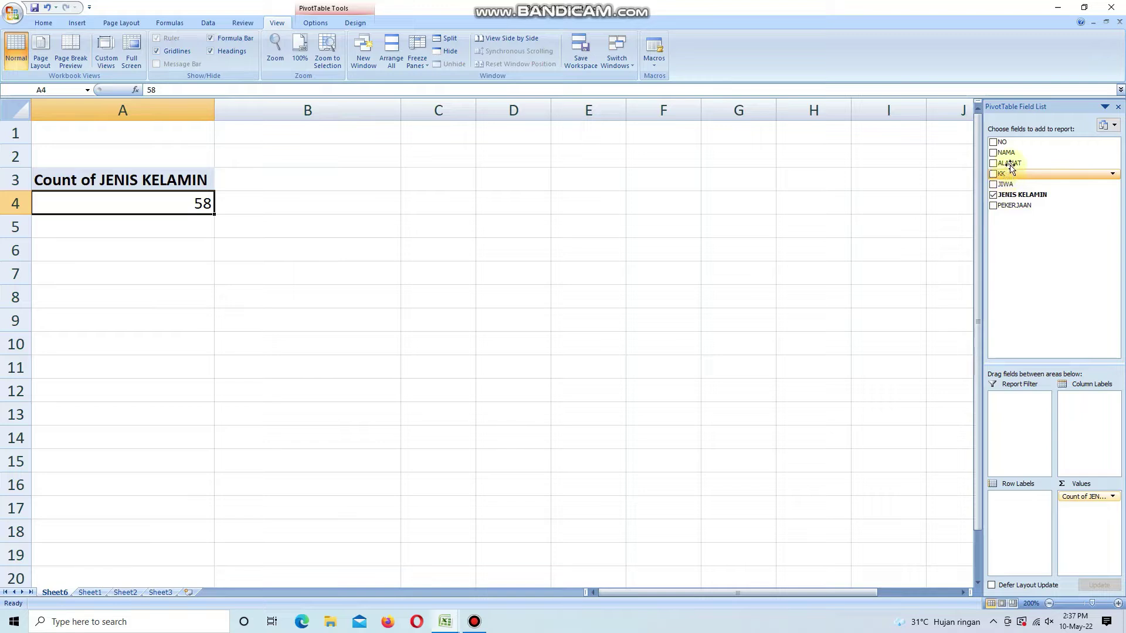
{"action": "left_click_drag", "start_coordinate": [1010, 164], "coordinate": [1019, 499]}
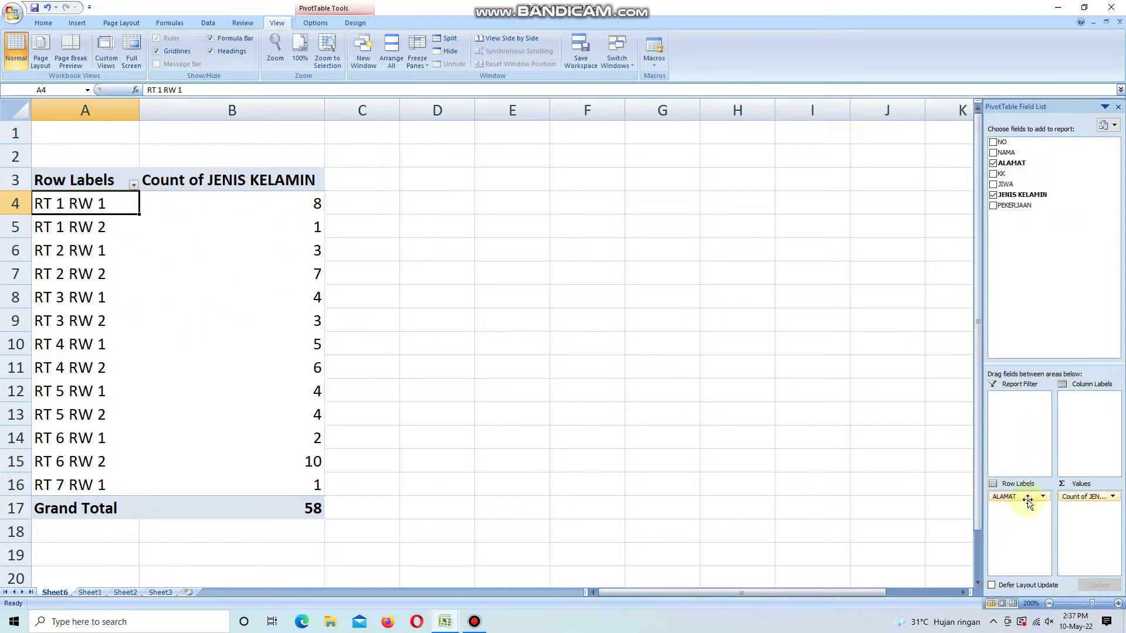
{"action": "left_click_drag", "start_coordinate": [1029, 500], "coordinate": [1018, 267]}
{"action": "left_click_drag", "start_coordinate": [1018, 206], "coordinate": [1010, 508]}
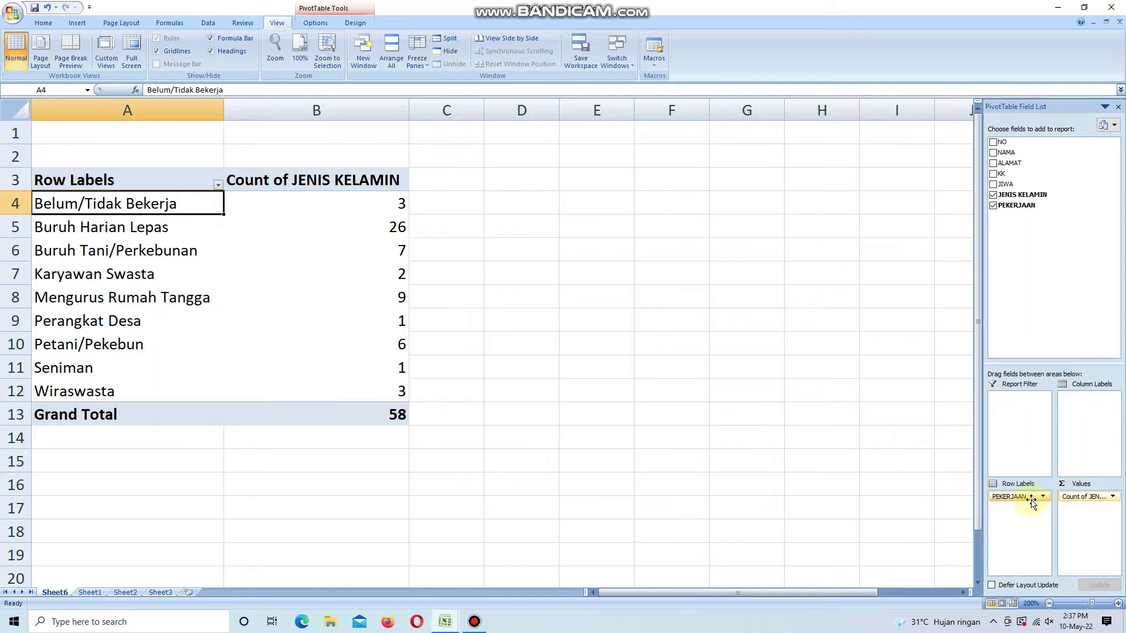
- Clear the PivotTable's fields and rebuild it with ALAMAT as both the counted value and the row label
{"action": "left_click_drag", "start_coordinate": [1032, 500], "coordinate": [1031, 284]}
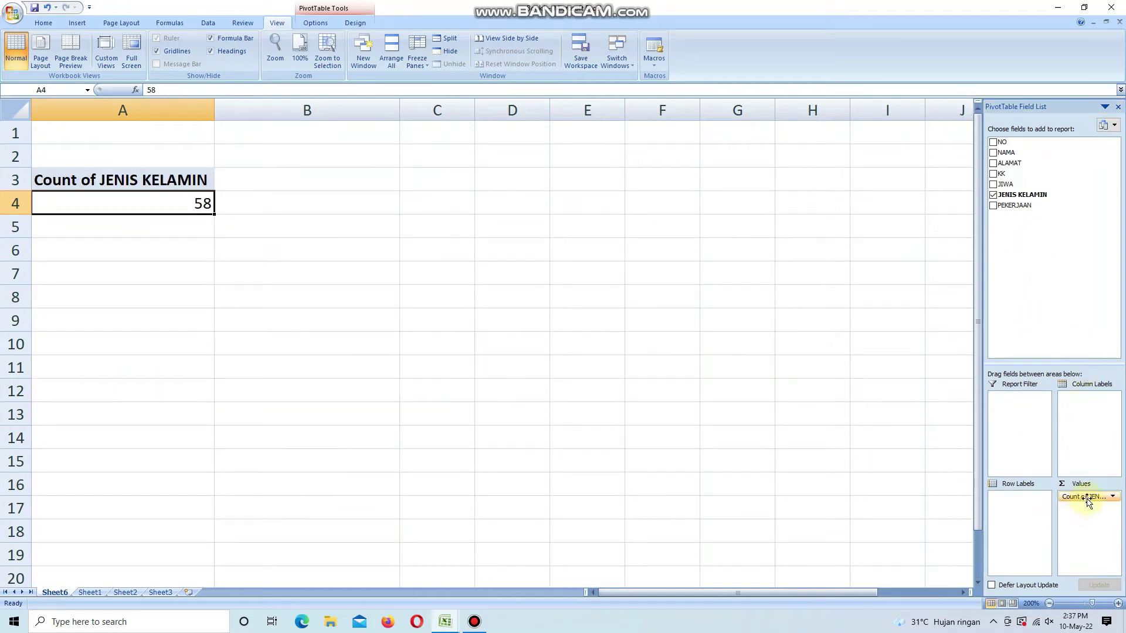
{"action": "left_click_drag", "start_coordinate": [1088, 502], "coordinate": [1021, 254]}
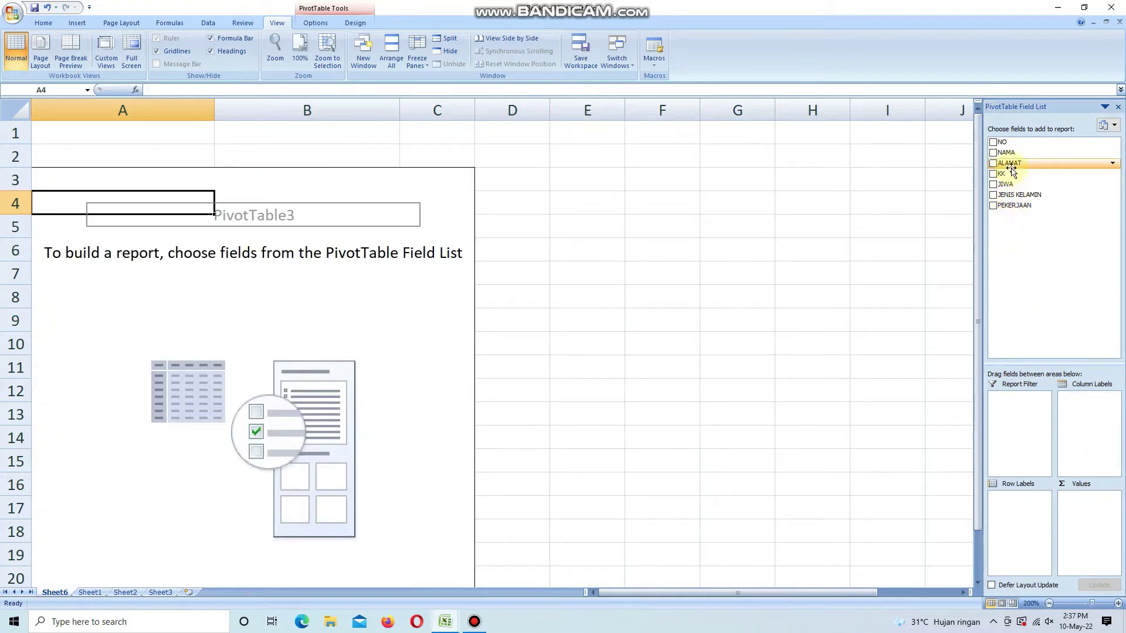
{"action": "left_click_drag", "start_coordinate": [1013, 167], "coordinate": [1091, 512]}
{"action": "left_click_drag", "start_coordinate": [1021, 166], "coordinate": [1015, 503]}
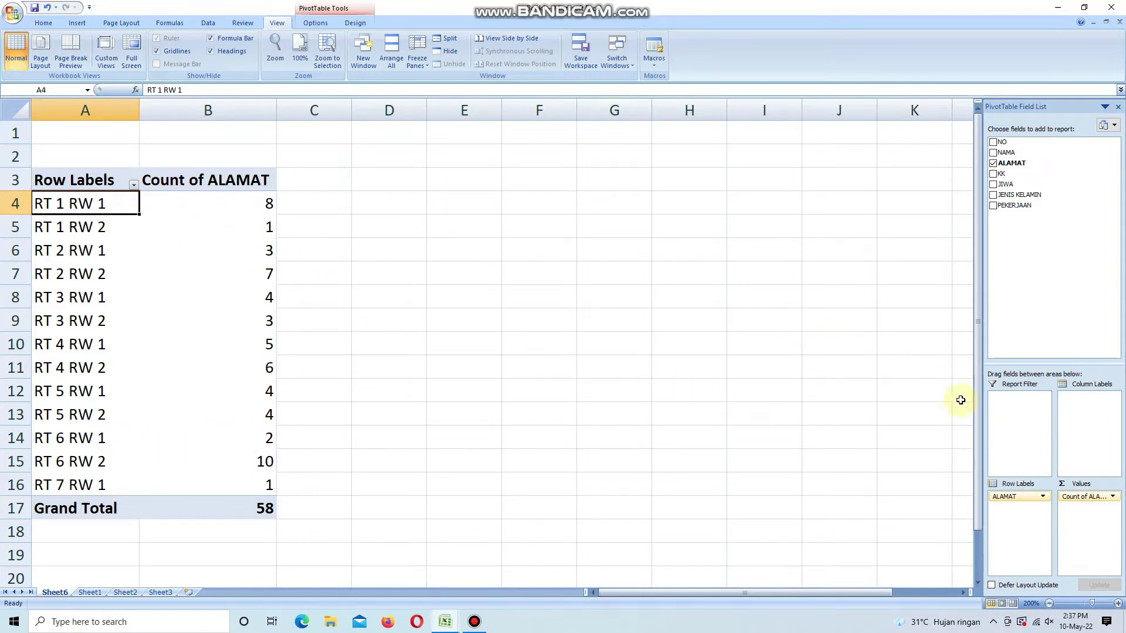
- Replace ALAMAT with PEKERJAAN as both the row label and the counted value of the PivotTable
{"action": "left_click_drag", "start_coordinate": [1019, 500], "coordinate": [1024, 280]}
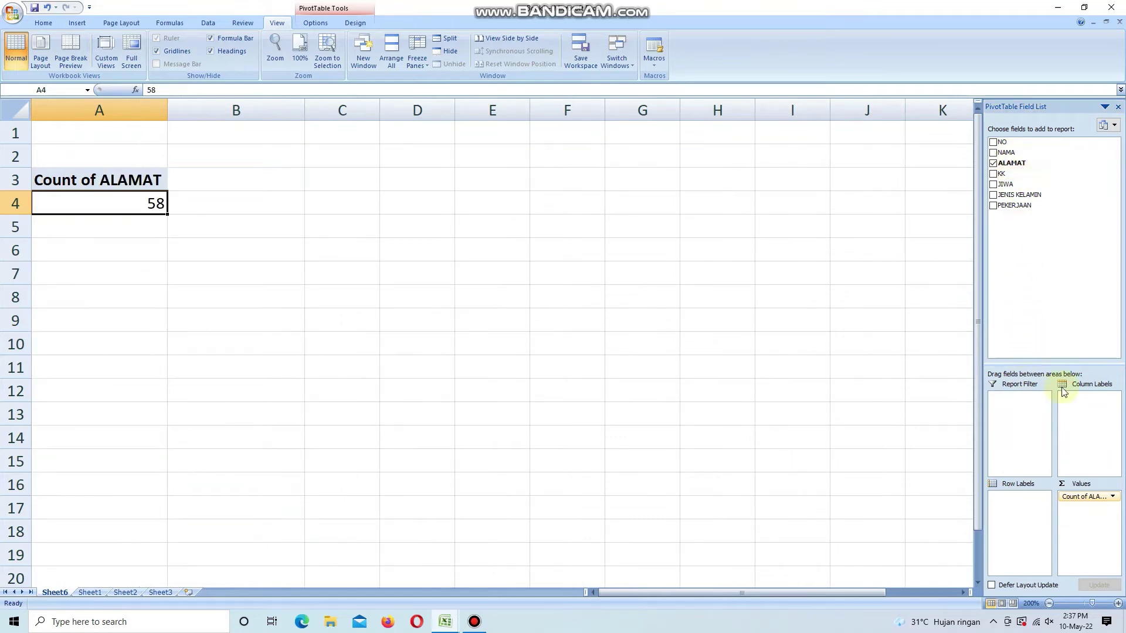
{"action": "left_click_drag", "start_coordinate": [1093, 503], "coordinate": [1024, 266]}
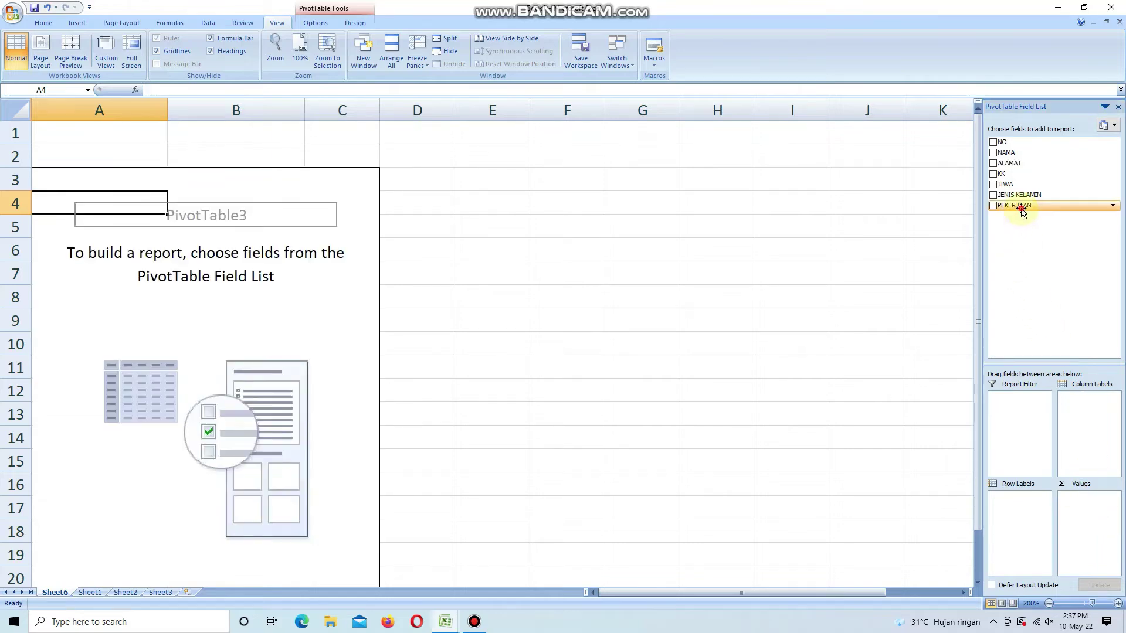
{"action": "left_click_drag", "start_coordinate": [1019, 207], "coordinate": [1081, 512]}
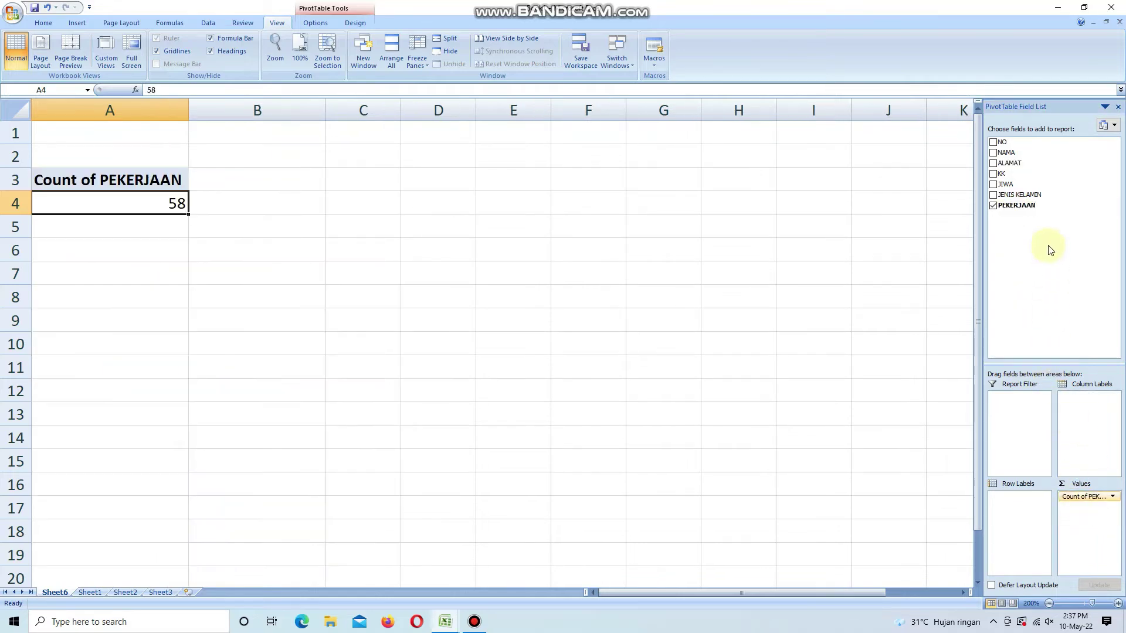
{"action": "left_click_drag", "start_coordinate": [1026, 205], "coordinate": [1017, 498]}
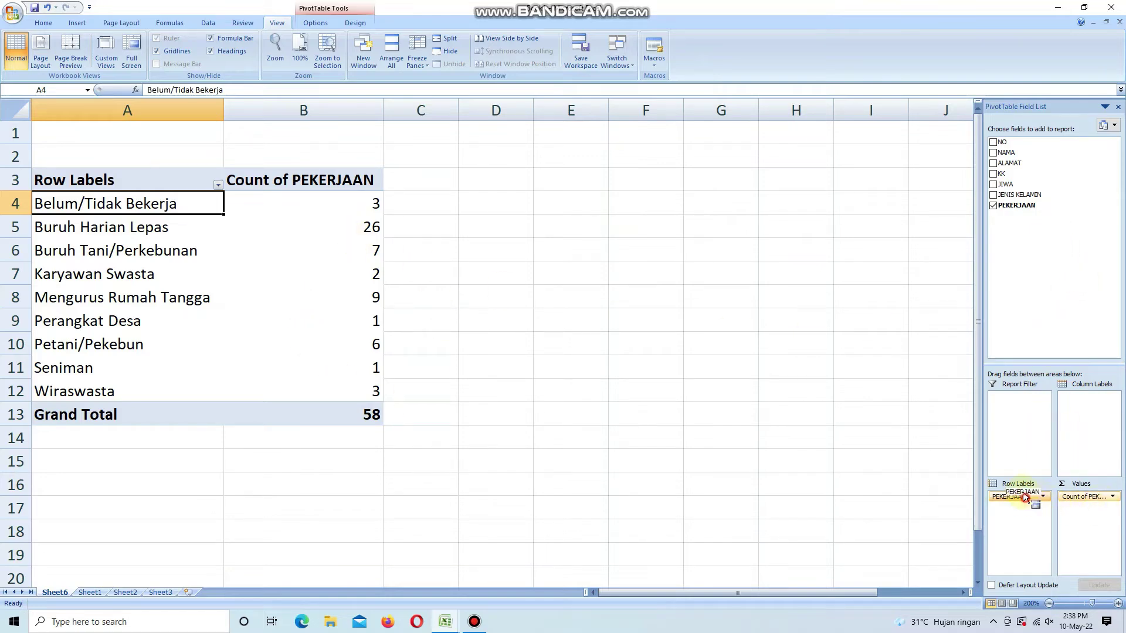
- Rearrange the row labels so that PEKERJAAN is nested under ALAMAT, keeping the count of PEKERJAAN
{"action": "left_click_drag", "start_coordinate": [1023, 497], "coordinate": [1023, 277]}
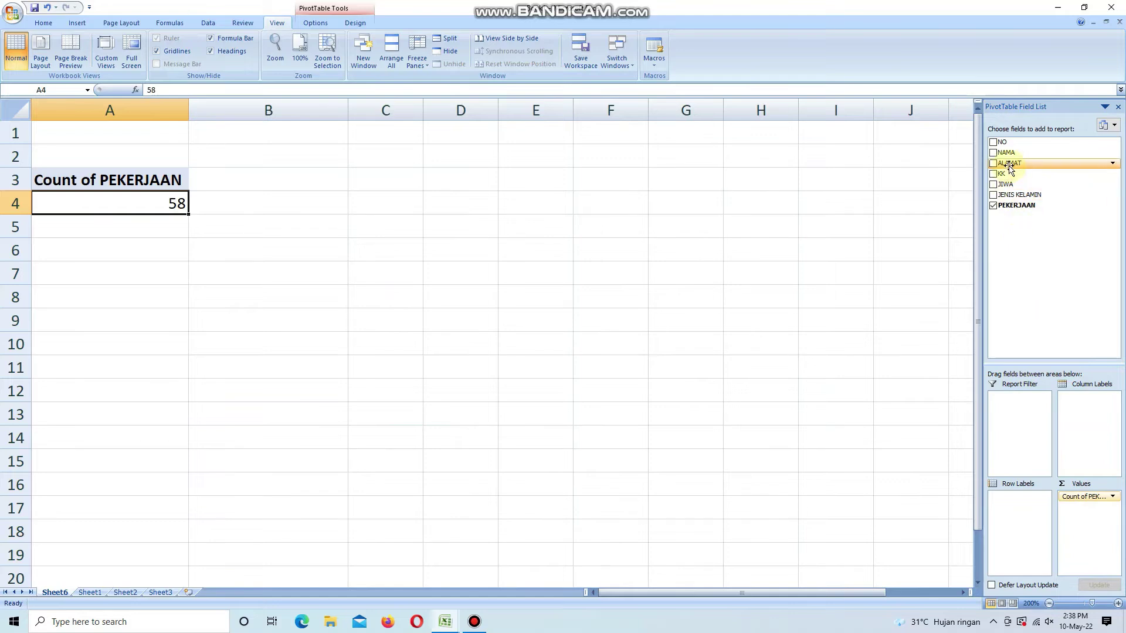
{"action": "left_click_drag", "start_coordinate": [1010, 169], "coordinate": [1017, 501]}
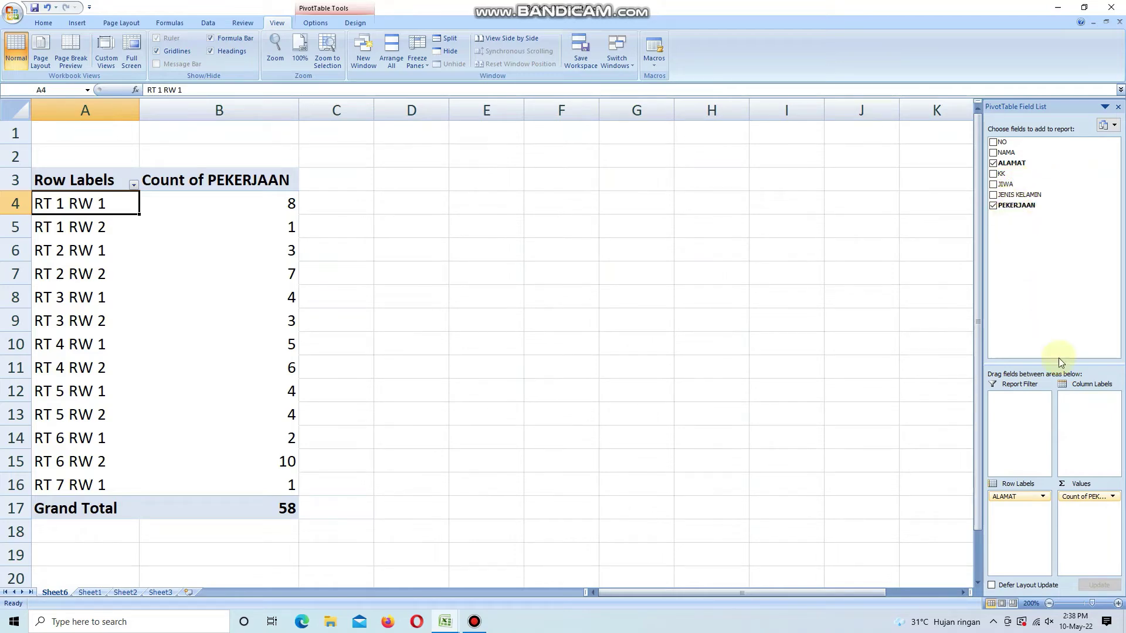
{"action": "left_click_drag", "start_coordinate": [1026, 205], "coordinate": [1030, 512]}
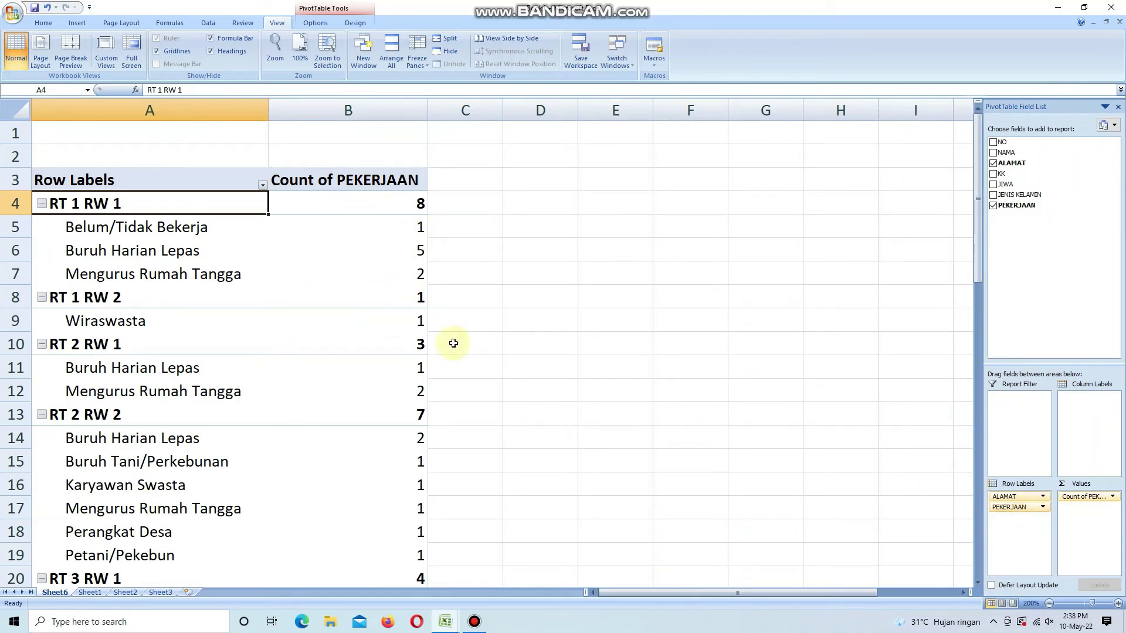
- Add JENIS KELAMIN to the PivotTable's row labels and order it between ALAMAT and PEKERJAAN
{"action": "scroll", "coordinate": [453, 343], "scroll_direction": "down", "scroll_amount": 1}
{"action": "scroll", "coordinate": [453, 343], "scroll_direction": "down", "scroll_amount": 2}
{"action": "scroll", "coordinate": [453, 343], "scroll_direction": "down", "scroll_amount": 9}
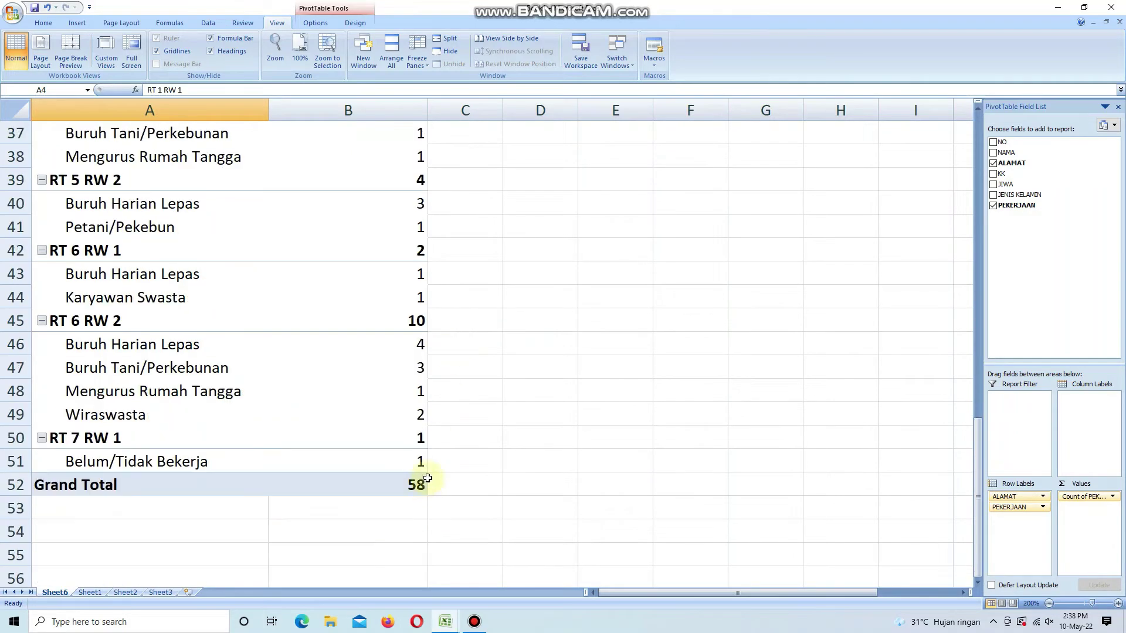
{"action": "scroll", "coordinate": [415, 444], "scroll_direction": "up", "scroll_amount": 12}
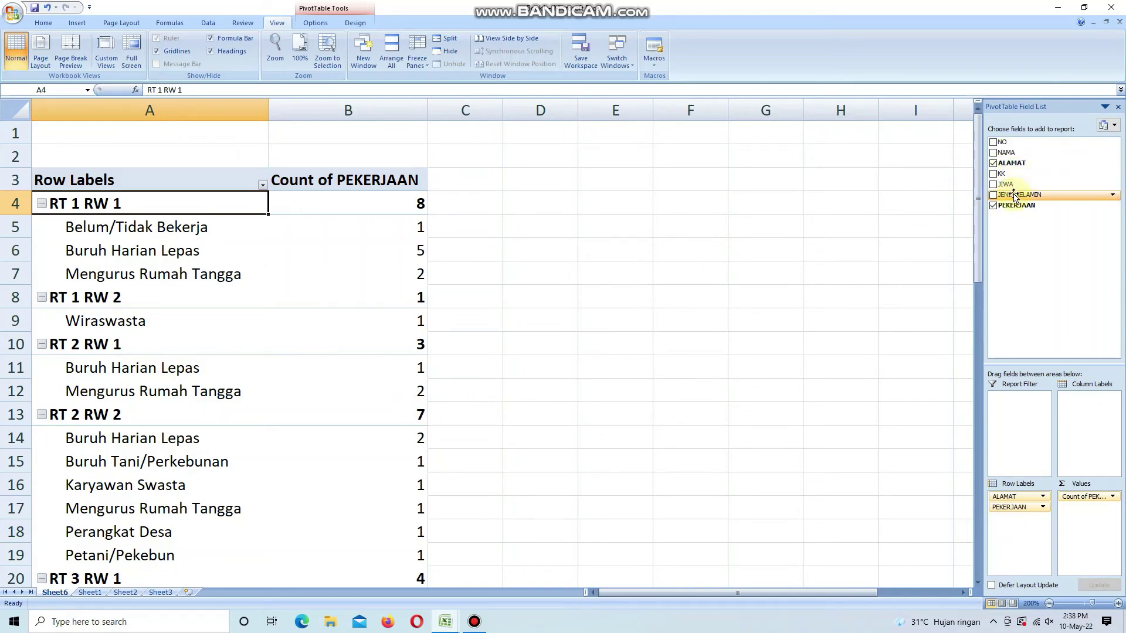
{"action": "left_click_drag", "start_coordinate": [1014, 198], "coordinate": [1017, 519]}
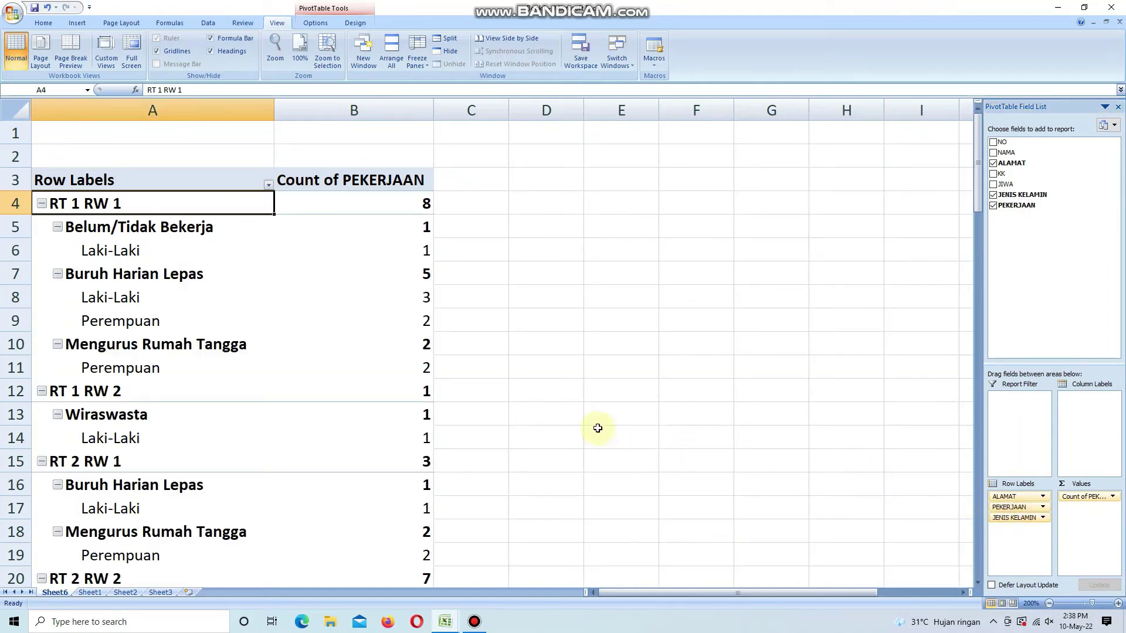
{"action": "left_click_drag", "start_coordinate": [1019, 509], "coordinate": [1019, 531]}
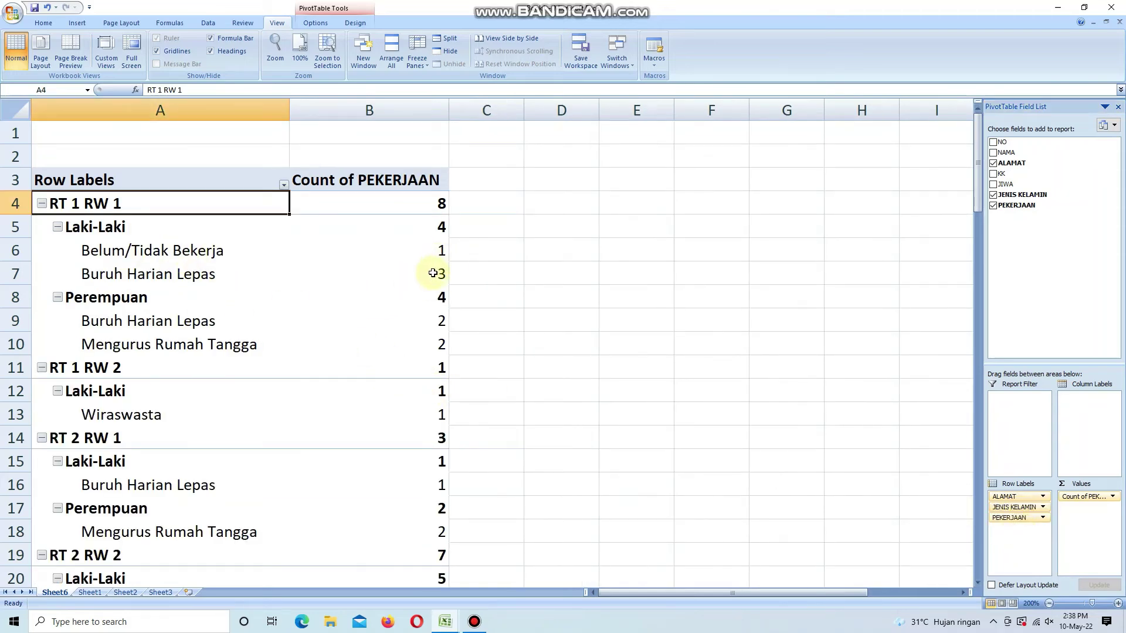
- Review the occupation counts by address and gender through the whole PivotTable down to its grand total
{"action": "scroll", "coordinate": [364, 246], "scroll_direction": "down", "scroll_amount": 1}
{"action": "scroll", "coordinate": [94, 349], "scroll_direction": "down", "scroll_amount": 3}
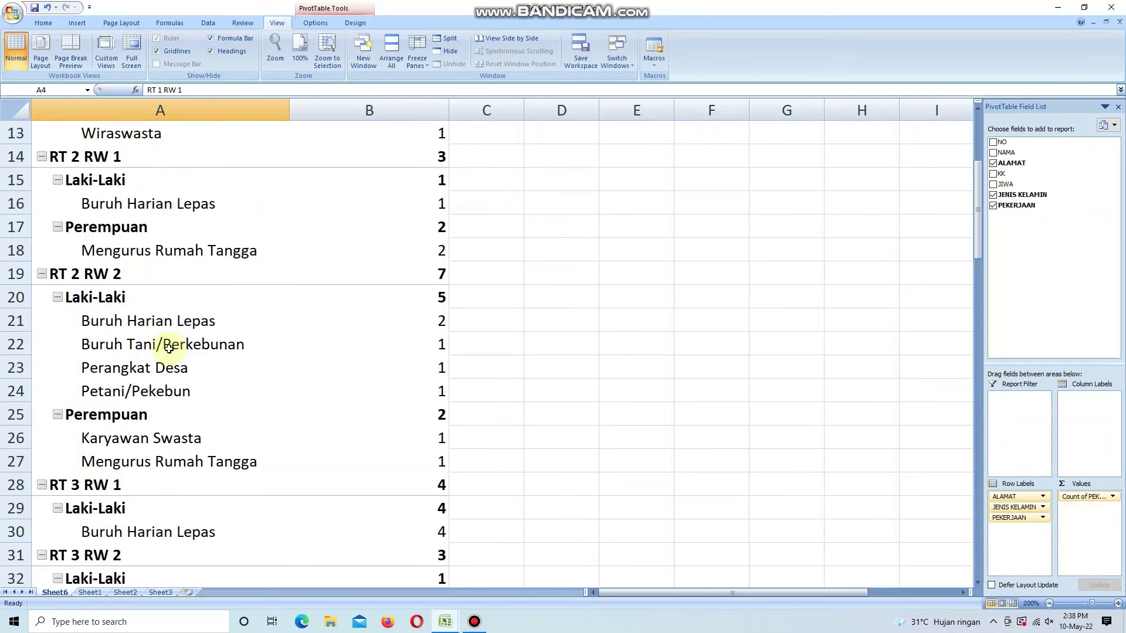
{"action": "scroll", "coordinate": [142, 350], "scroll_direction": "down", "scroll_amount": 4}
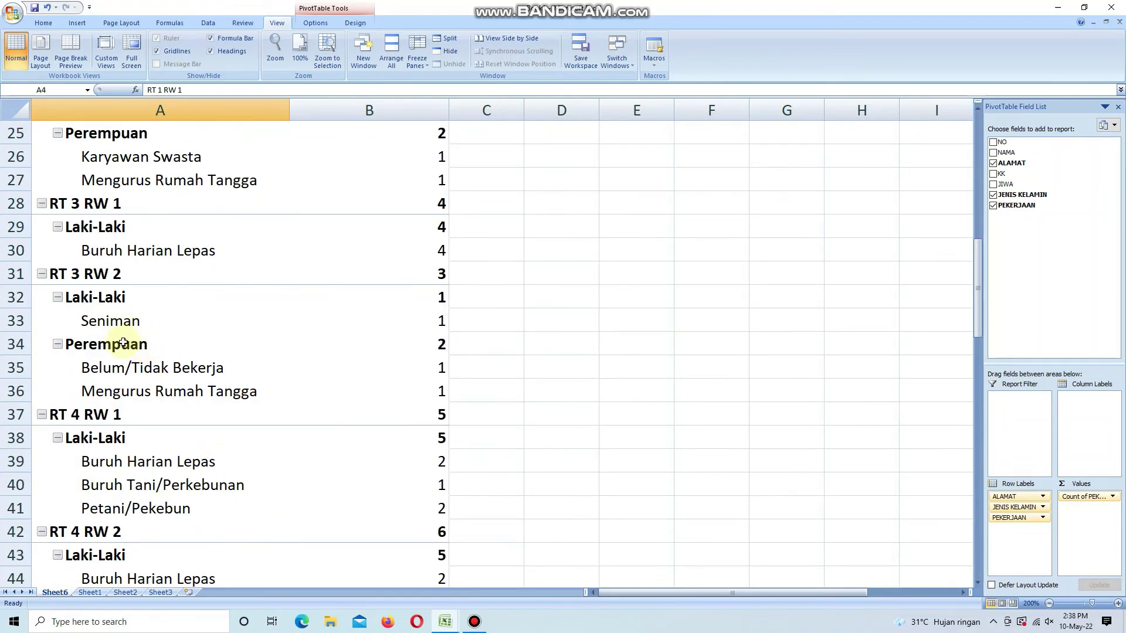
{"action": "scroll", "coordinate": [123, 343], "scroll_direction": "down", "scroll_amount": 4}
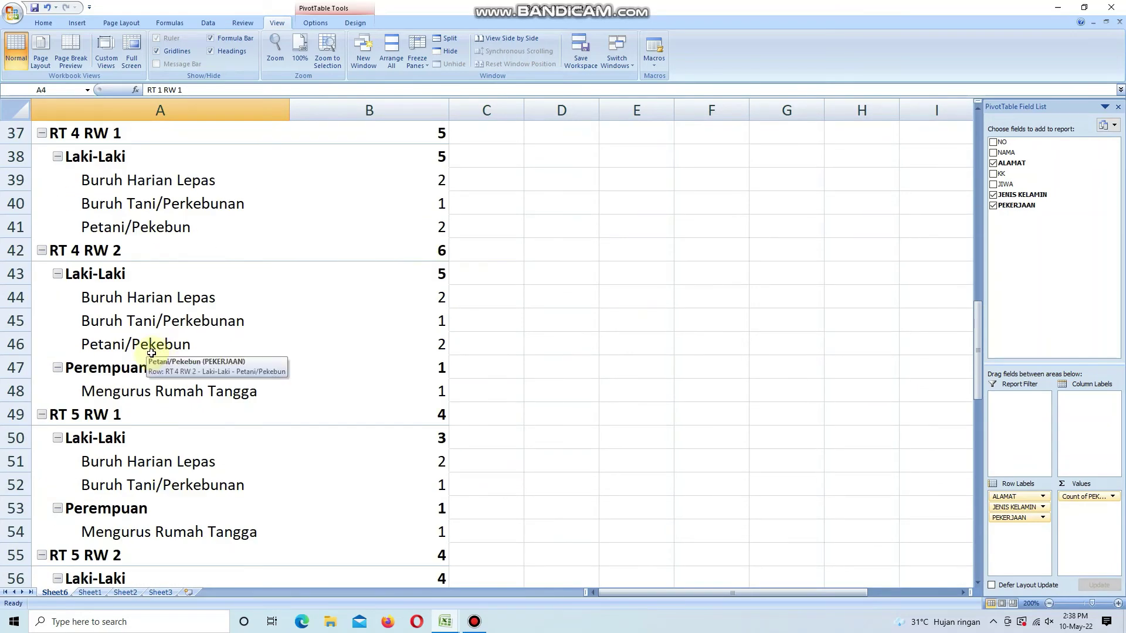
{"action": "scroll", "coordinate": [151, 352], "scroll_direction": "down", "scroll_amount": 5}
{"action": "scroll", "coordinate": [202, 378], "scroll_direction": "down", "scroll_amount": 3}
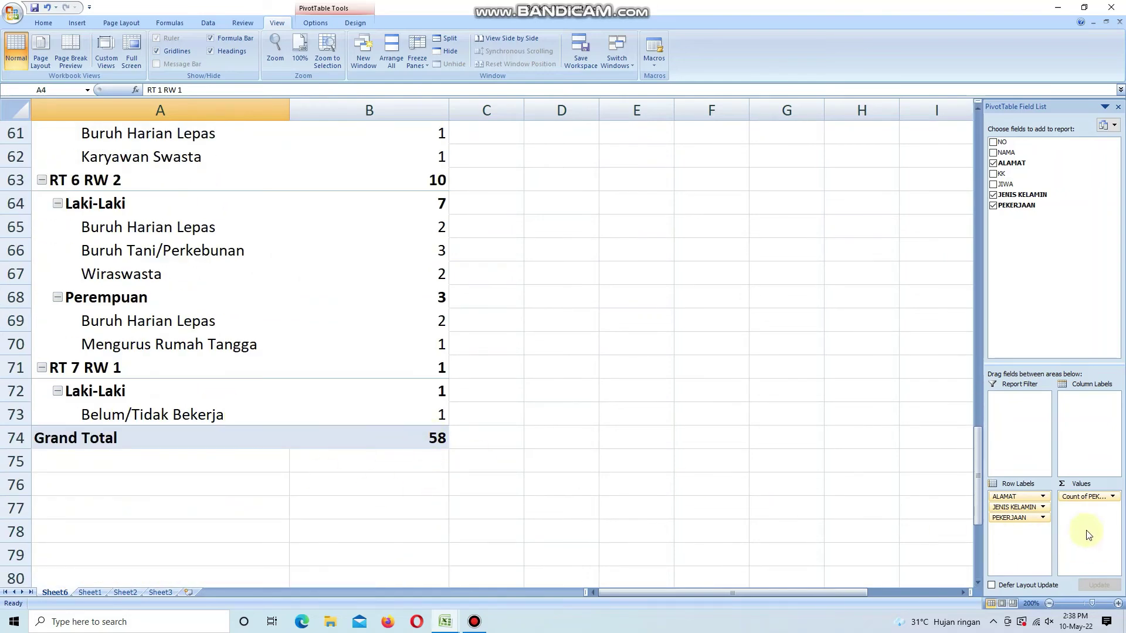
- Remove PEKERJAAN, ALAMAT and JENIS KELAMIN from the row labels, keeping only the count of PEKERJAAN
{"action": "left_click_drag", "start_coordinate": [1033, 518], "coordinate": [1030, 450]}
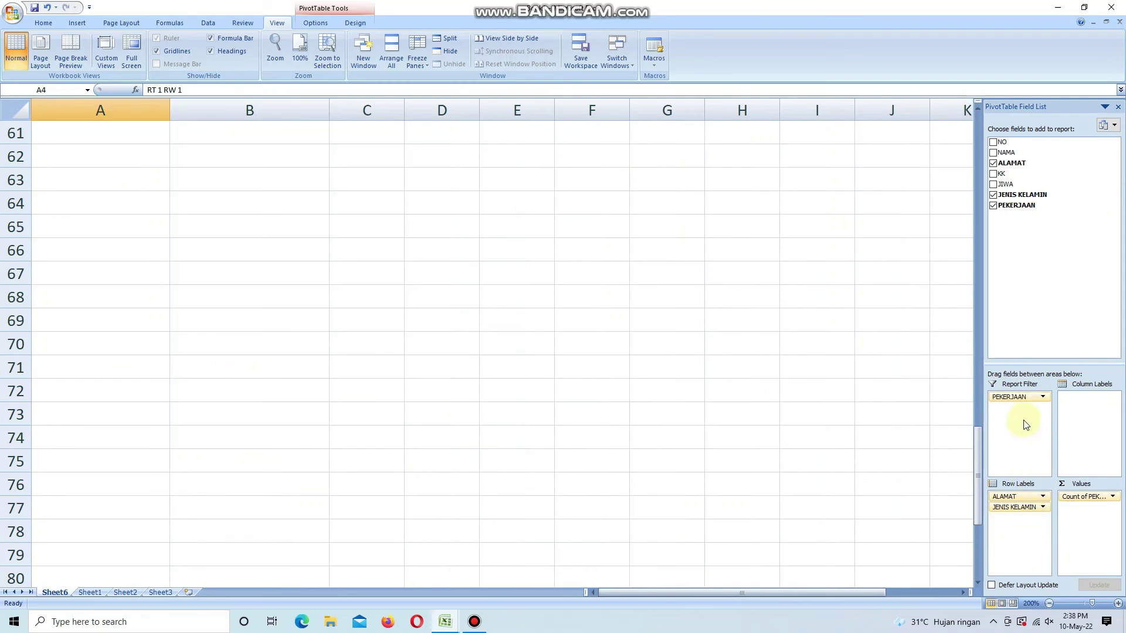
{"action": "left_click_drag", "start_coordinate": [1021, 404], "coordinate": [1026, 322]}
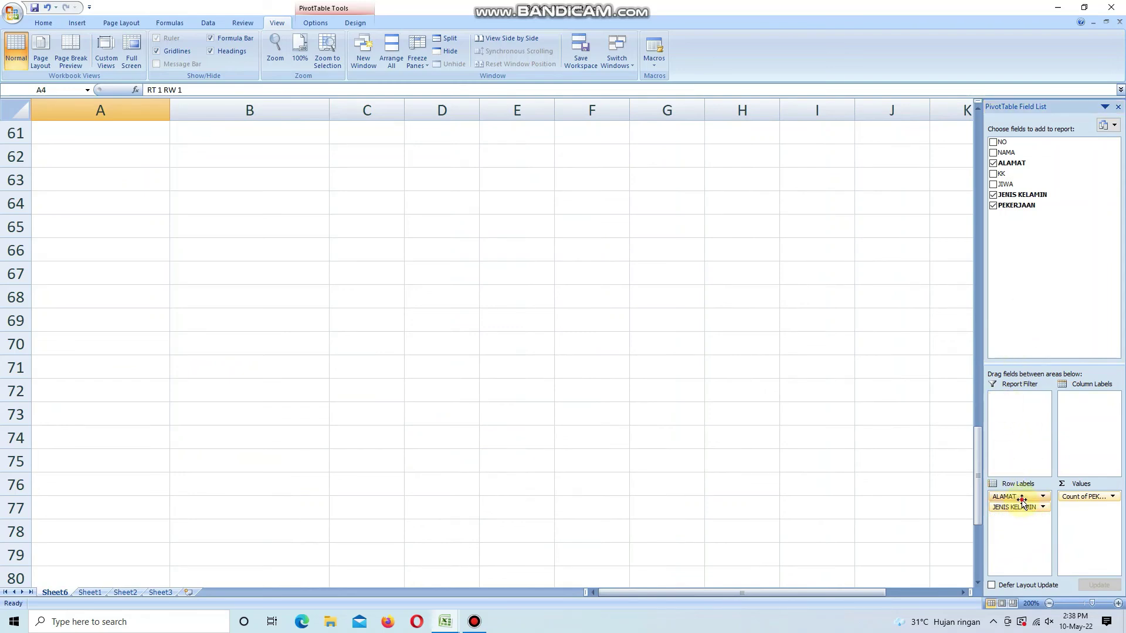
{"action": "left_click_drag", "start_coordinate": [1023, 500], "coordinate": [1015, 314]}
{"action": "left_click_drag", "start_coordinate": [1026, 500], "coordinate": [1025, 310]}
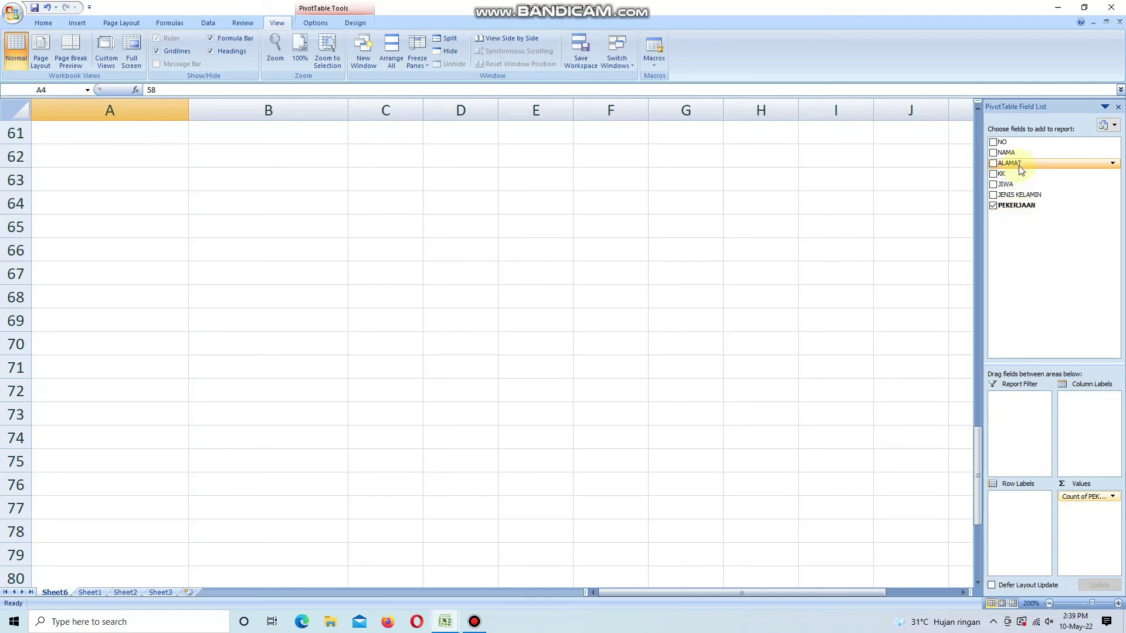
{"action": "left_click_drag", "start_coordinate": [1018, 156], "coordinate": [1035, 252]}
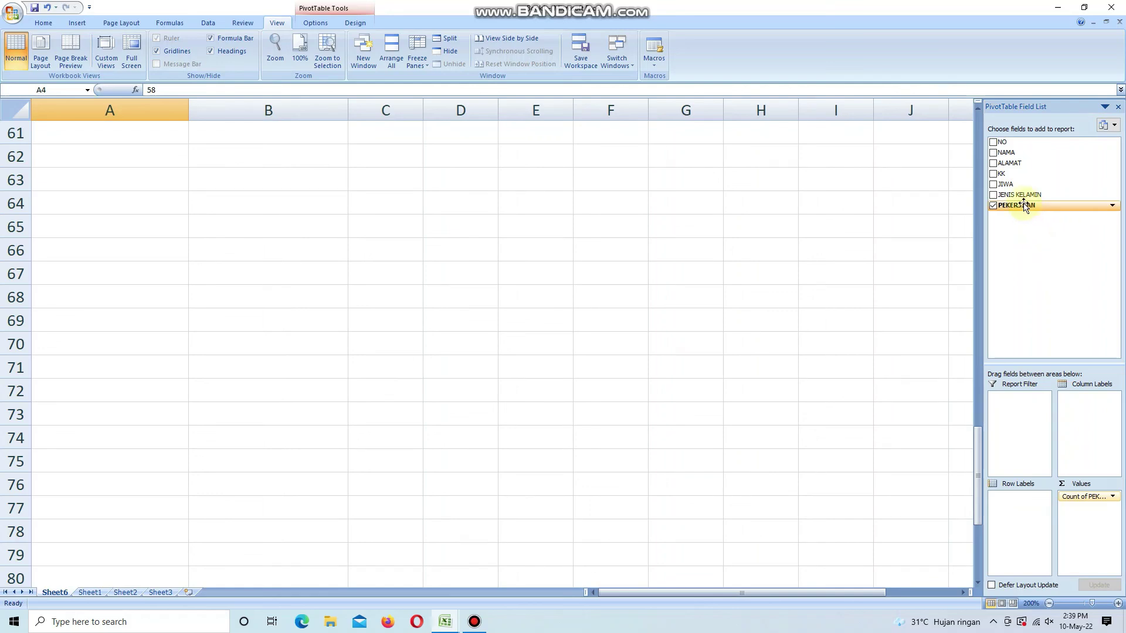
- Close the Book1 workbook without saving its changes
{"action": "left_click", "coordinate": [1119, 11]}
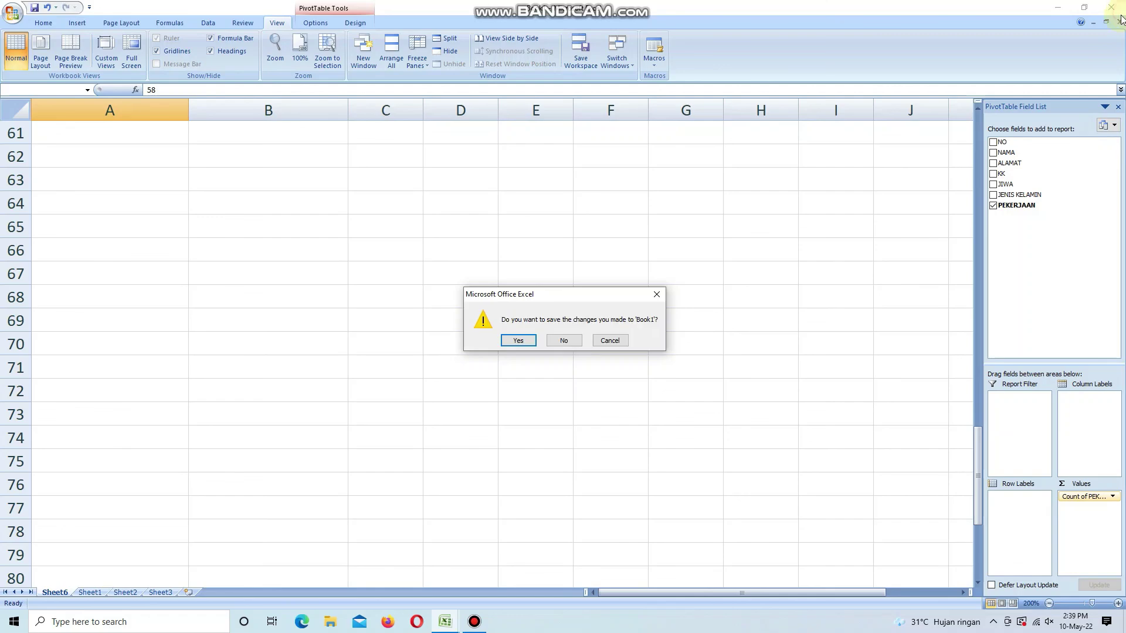
{"action": "left_click", "coordinate": [575, 343]}
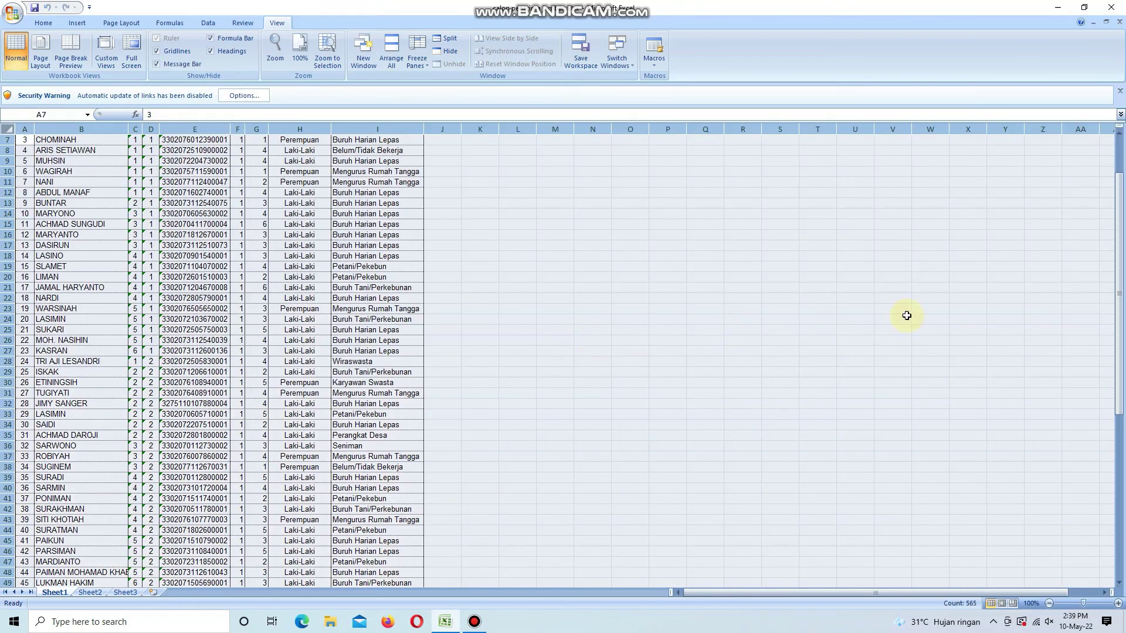